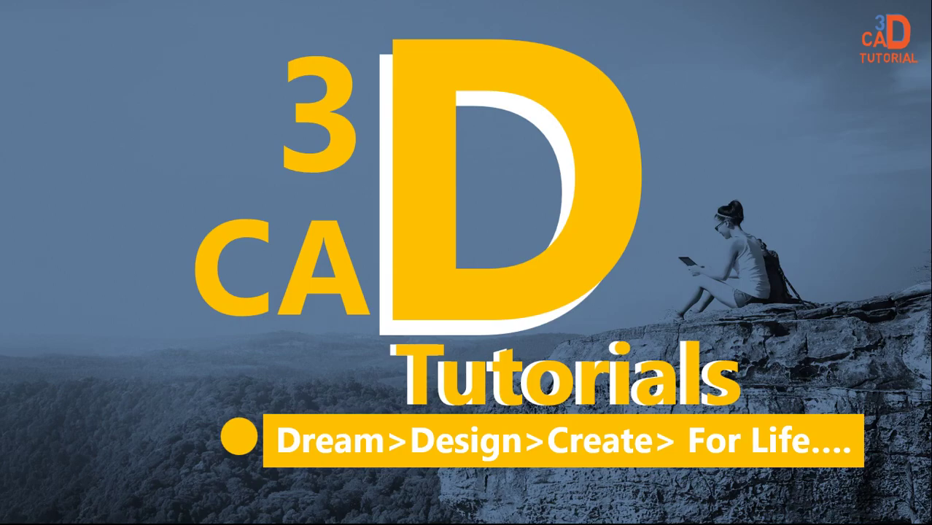
Advance the slideshow from the 3D CAD title slide to the dimensioned isometric drawing
left_click(175, 320)
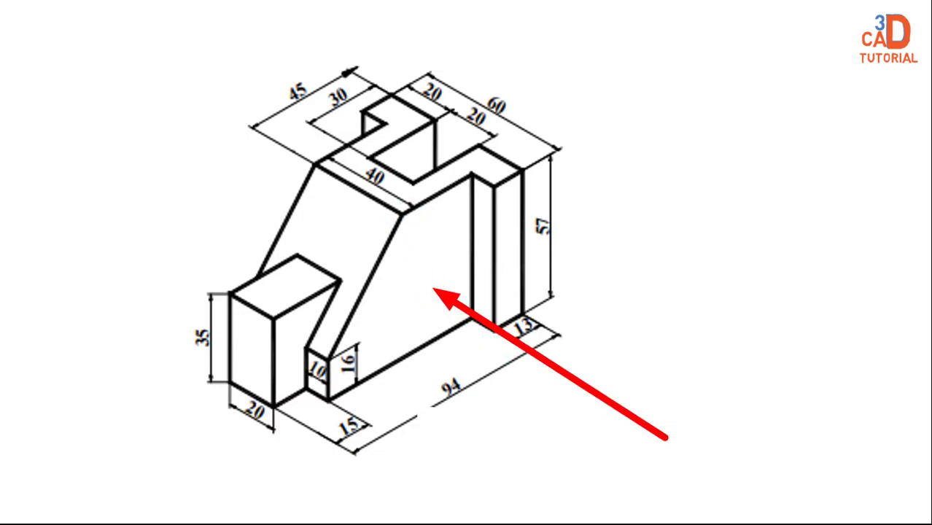
Trace the sloped front face's outline in red ink: front edge, top edge and back pillar
mouse_move(404, 212)
left_mouse_down()
mouse_move(328, 370)
mouse_move(329, 394)
mouse_move(474, 318)
left_mouse_up()
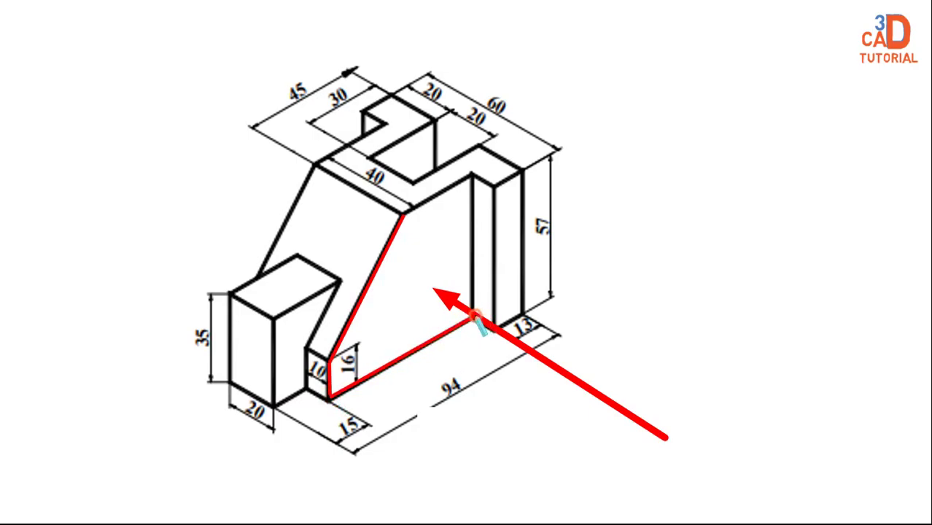
mouse_move(405, 212)
left_mouse_down()
mouse_move(505, 157)
mouse_move(509, 295)
left_mouse_up()
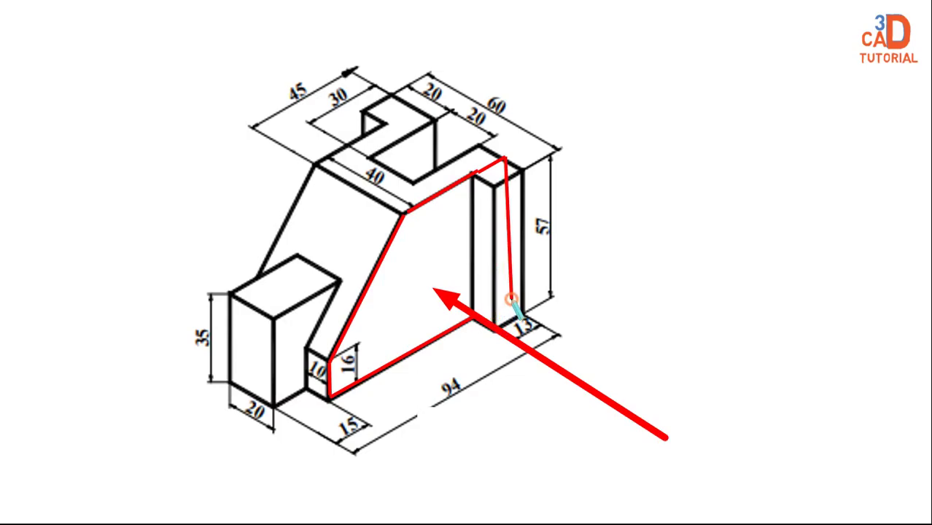
left_click_drag(475, 318, 511, 295)
Draw arrows at the back pillar, top notch, top slot and front block, then undo the recent ink
left_click_drag(624, 267, 518, 264)
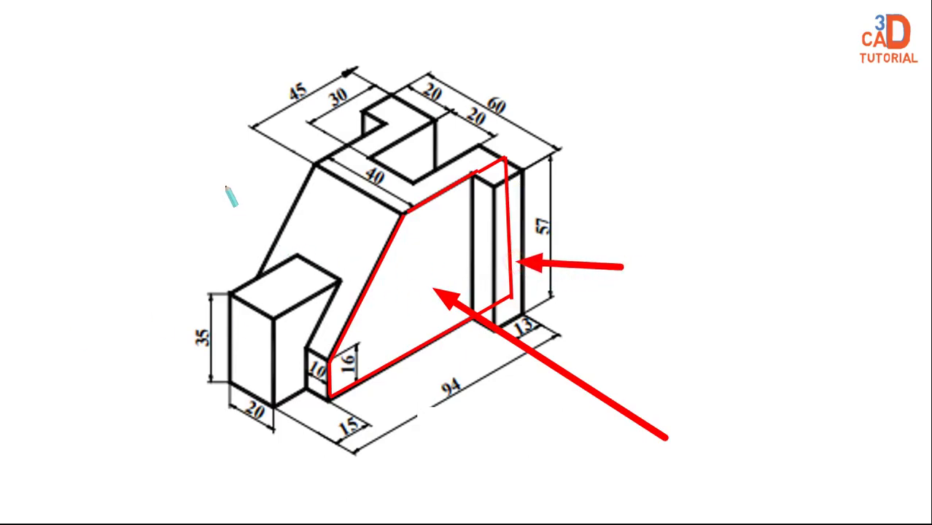
left_click_drag(333, 45, 376, 106)
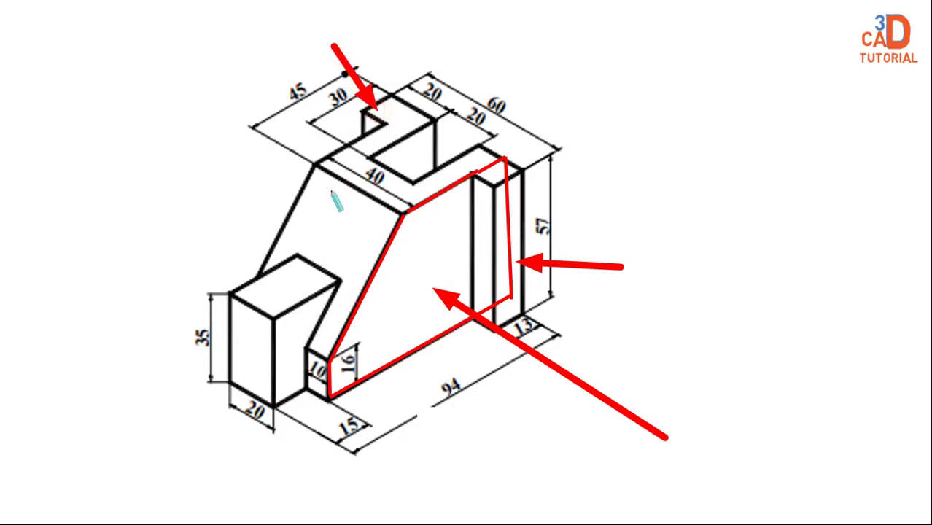
left_click_drag(537, 90, 434, 145)
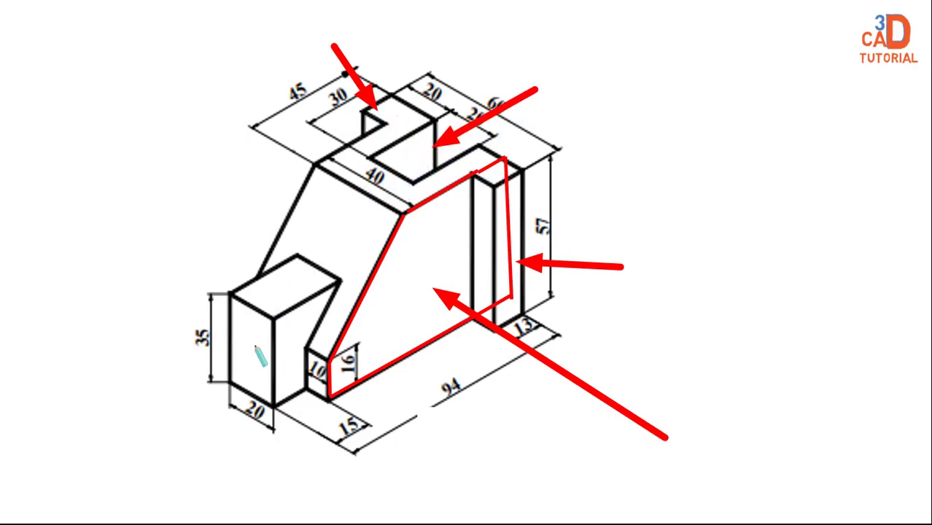
left_click_drag(175, 432, 262, 363)
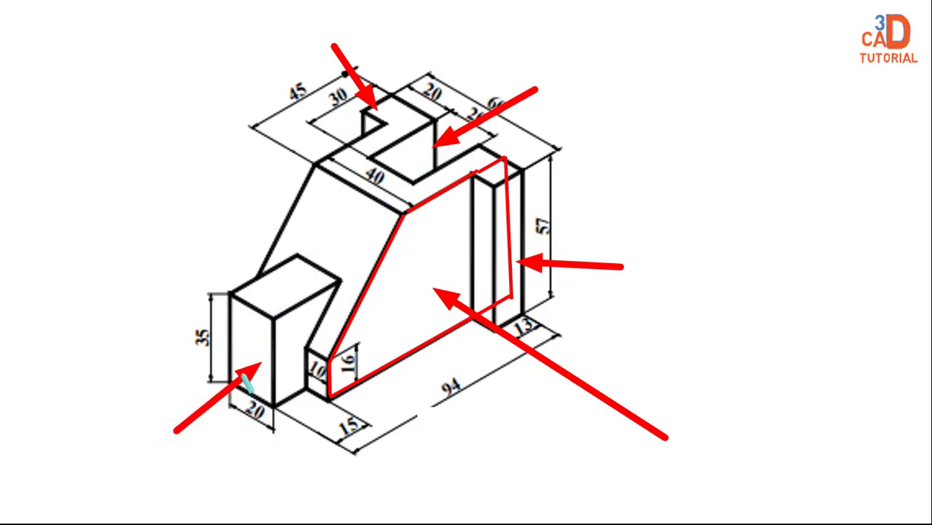
key("ctrl+z")
key("ctrl+z")
key("ctrl+z")
key("ctrl+z")
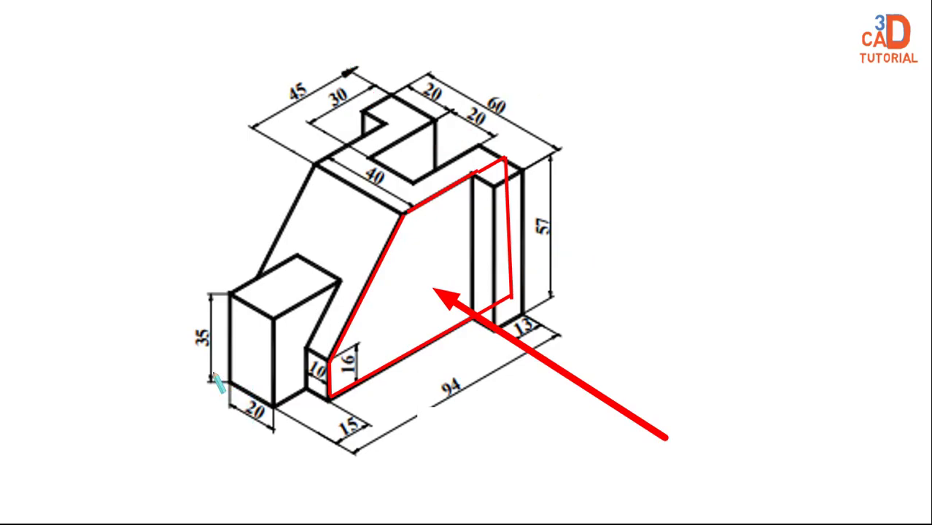
key("ctrl+z")
key("ctrl+z")
key("ctrl+z")
key("ctrl+z")
key("ctrl+z")
key("ctrl+z")
key("ctrl+z")
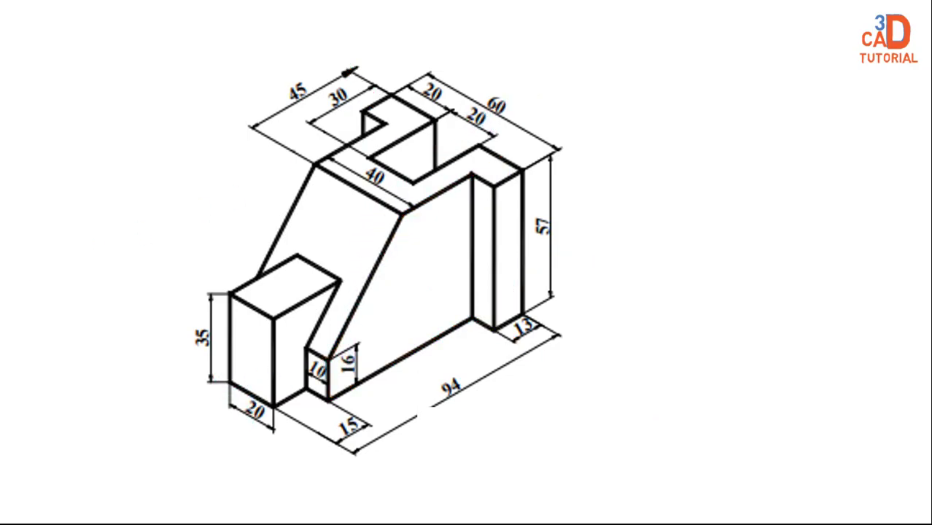
Mark the edge dimensioned 40, then trace the T-shaped top profile and bottom edge in red
left_click_drag(562, 88, 349, 162)
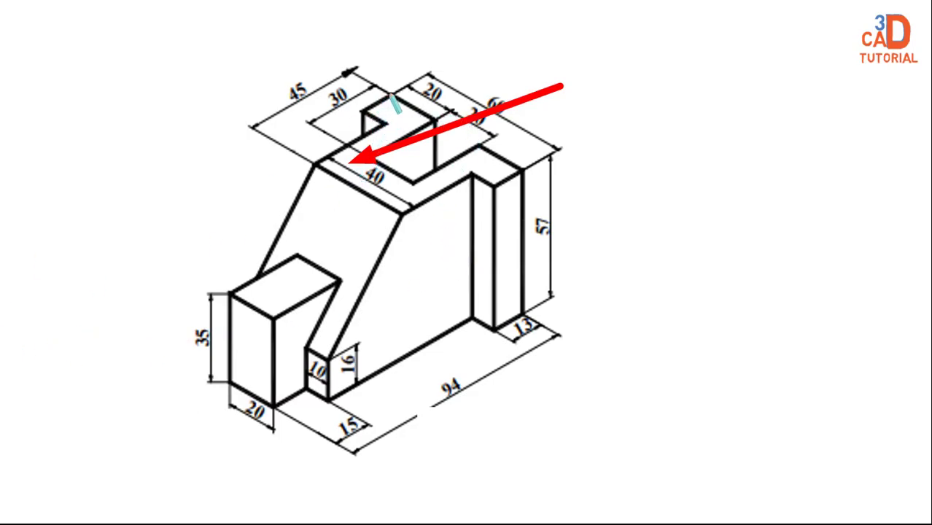
mouse_move(394, 94)
left_mouse_down()
mouse_move(363, 113)
mouse_move(385, 124)
mouse_move(315, 166)
mouse_move(403, 212)
mouse_move(471, 178)
left_mouse_up()
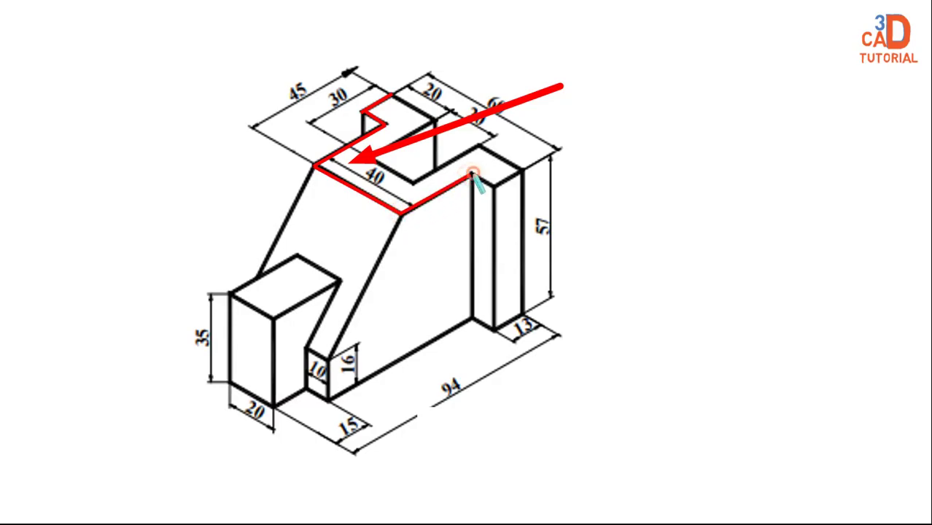
mouse_move(491, 185)
left_mouse_down()
mouse_move(531, 173)
mouse_move(483, 150)
mouse_move(415, 178)
mouse_move(376, 154)
mouse_move(435, 114)
mouse_move(392, 95)
left_mouse_up()
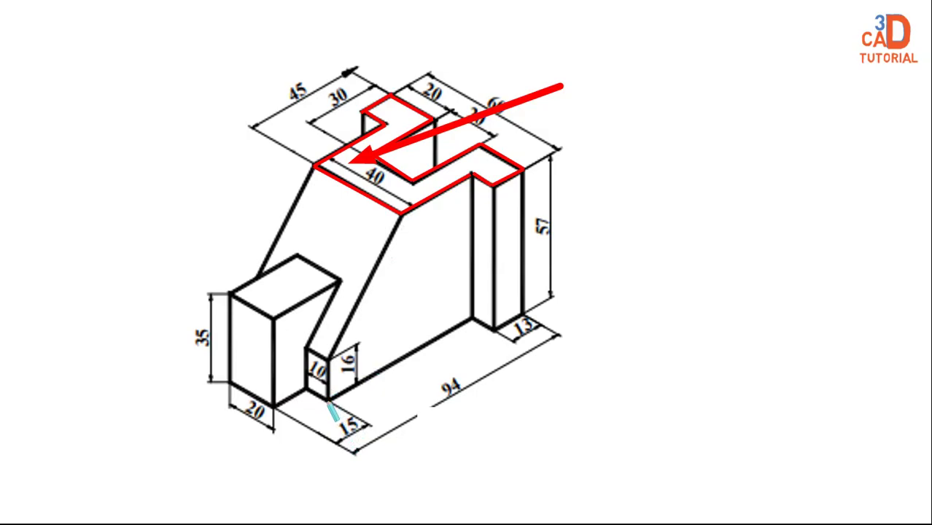
mouse_move(328, 401)
left_mouse_down()
mouse_move(442, 358)
mouse_move(470, 318)
mouse_move(496, 329)
mouse_move(522, 316)
left_mouse_up()
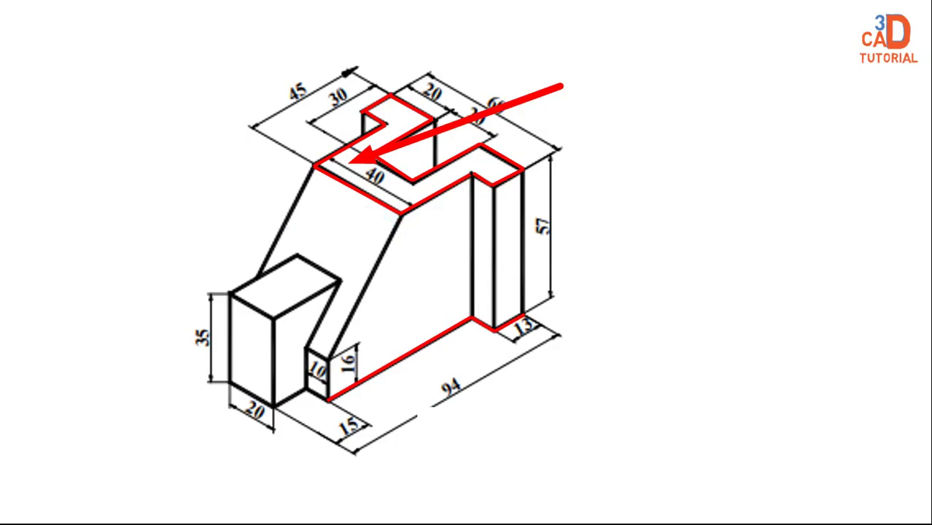
Add arrows at the sloped face and the small front step, then clear the ink
mouse_move(165, 139)
left_mouse_down()
mouse_move(365, 243)
mouse_move(343, 231)
left_mouse_up()
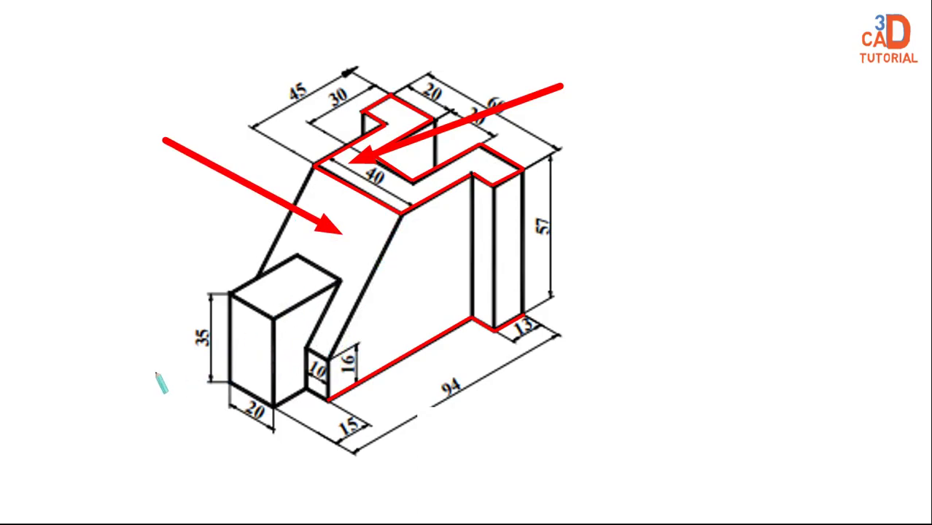
left_click_drag(61, 311, 247, 354)
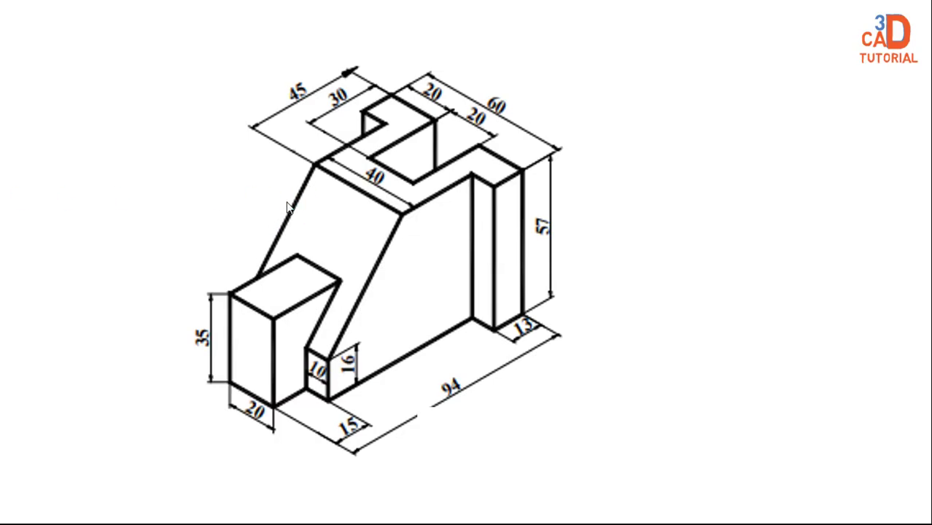
left_click(195, 202)
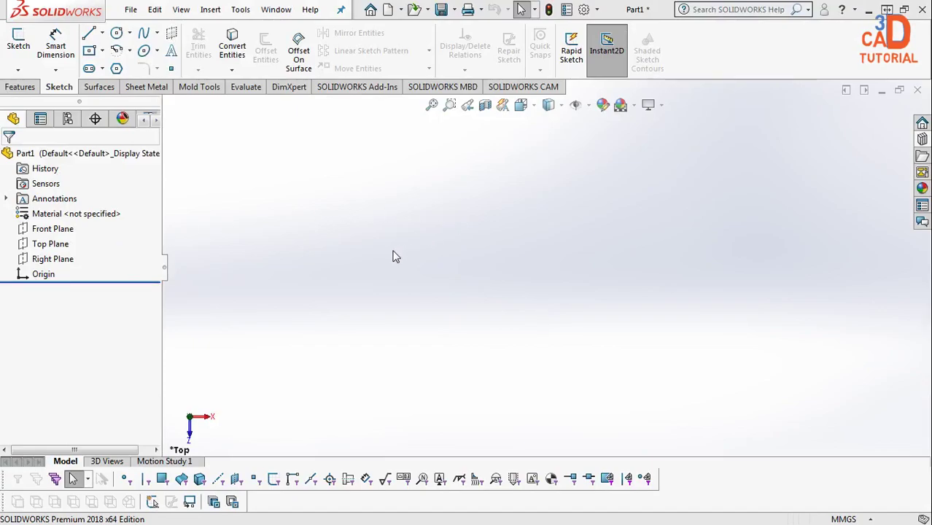
Open a new empty sketch, Sketch2, on the Top Plane of Part1
left_click(393, 254)
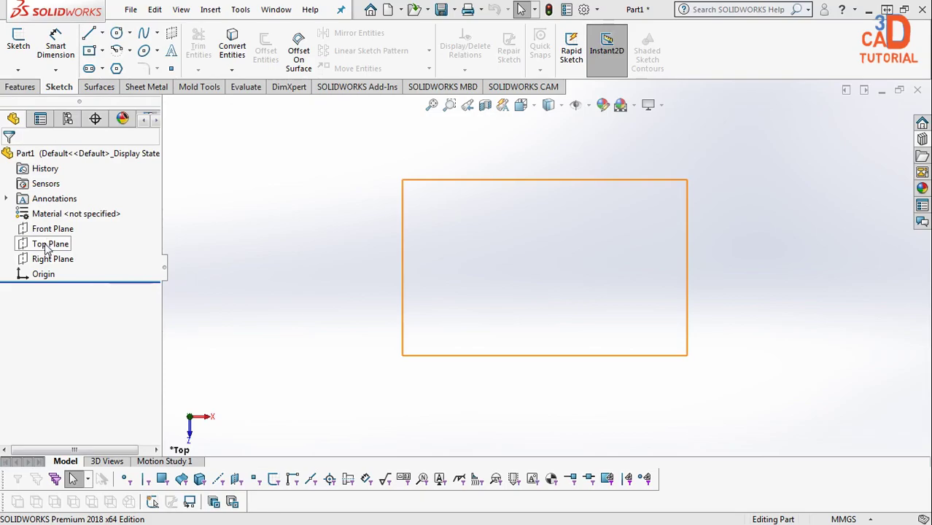
right_click(48, 246)
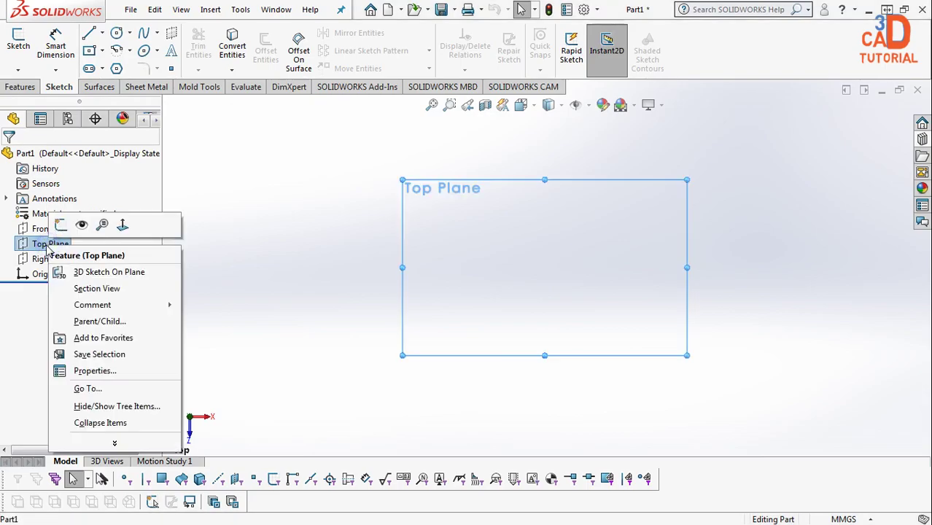
left_click(60, 221)
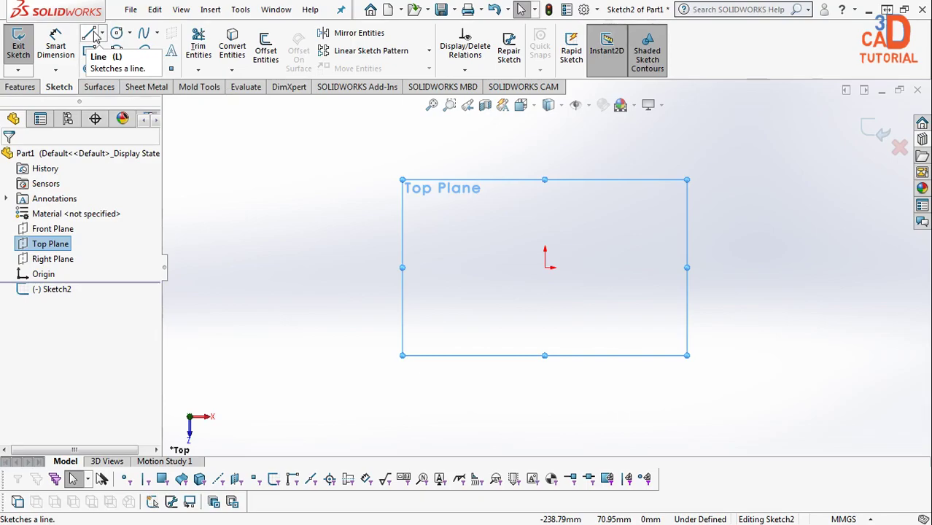
left_click(90, 34)
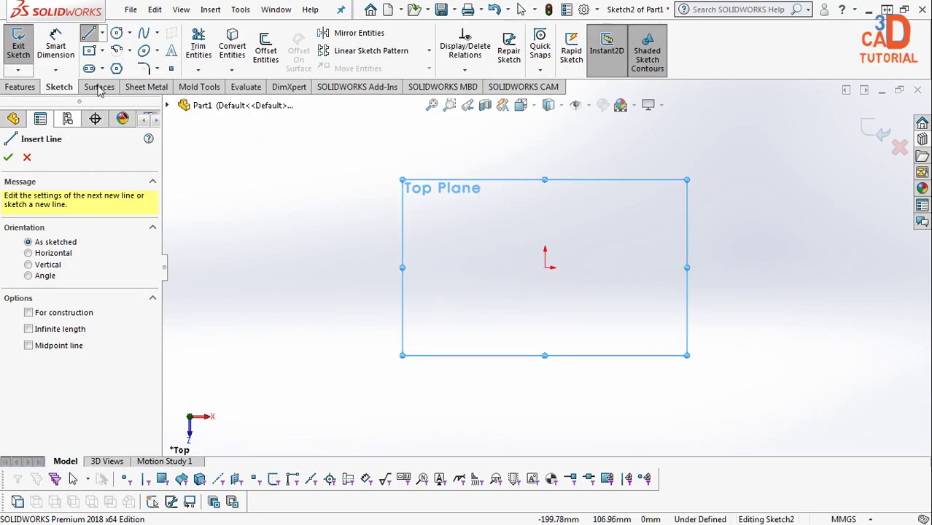
left_click(95, 33)
left_click(102, 33)
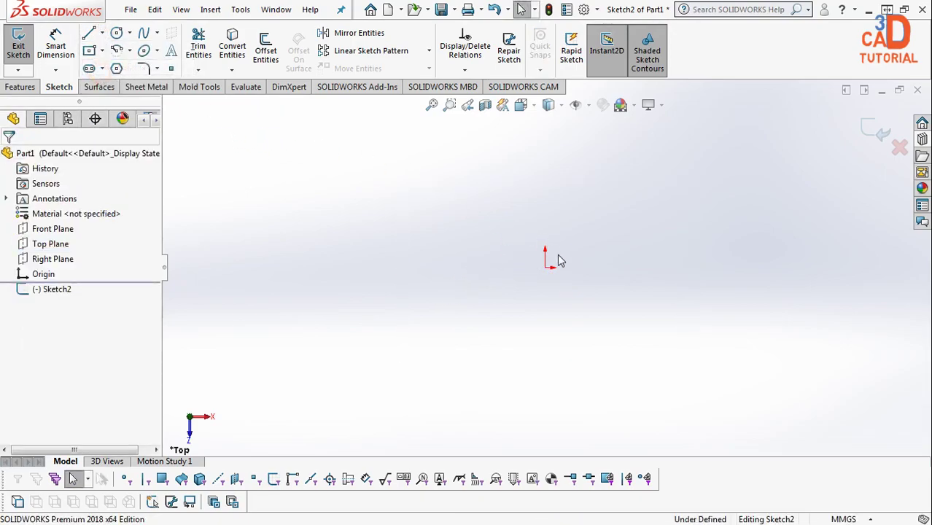
Draw a vertical 83.39 mm centerline upward from the origin
key("l")
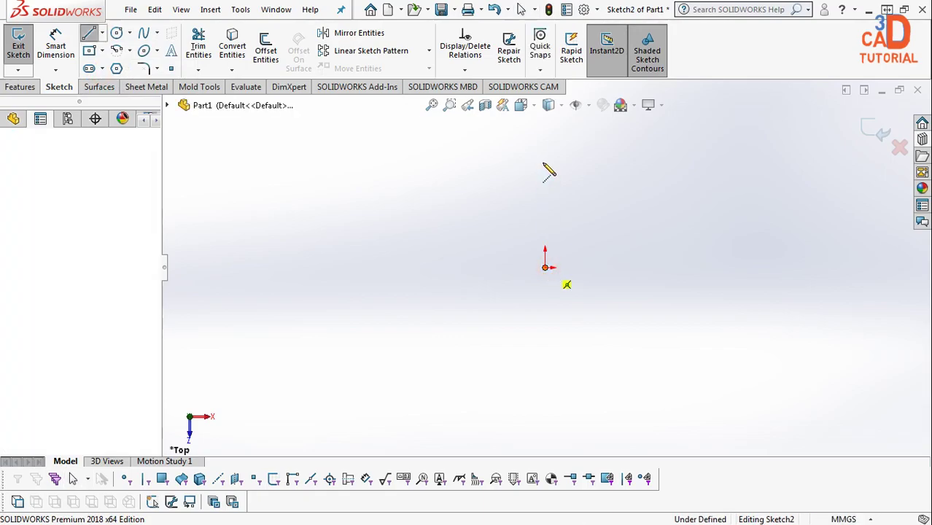
left_click(545, 267)
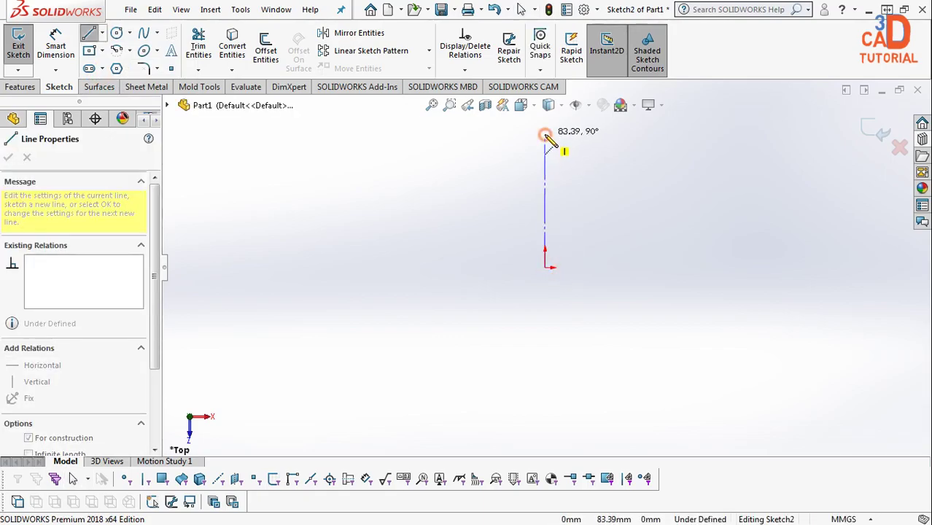
left_click(545, 136)
key("Escape")
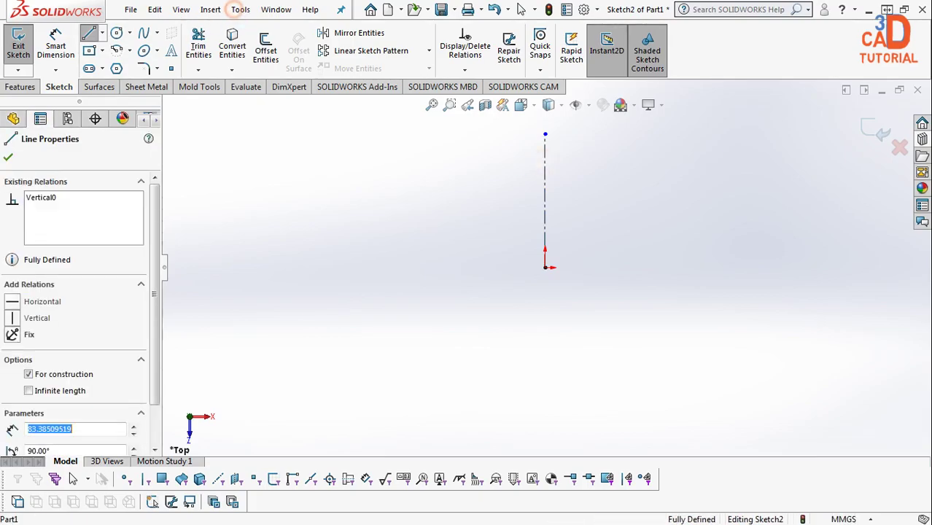
Turn on Dynamic Mirror from the Tools menu using the centerline as the mirror axis
left_click(237, 9)
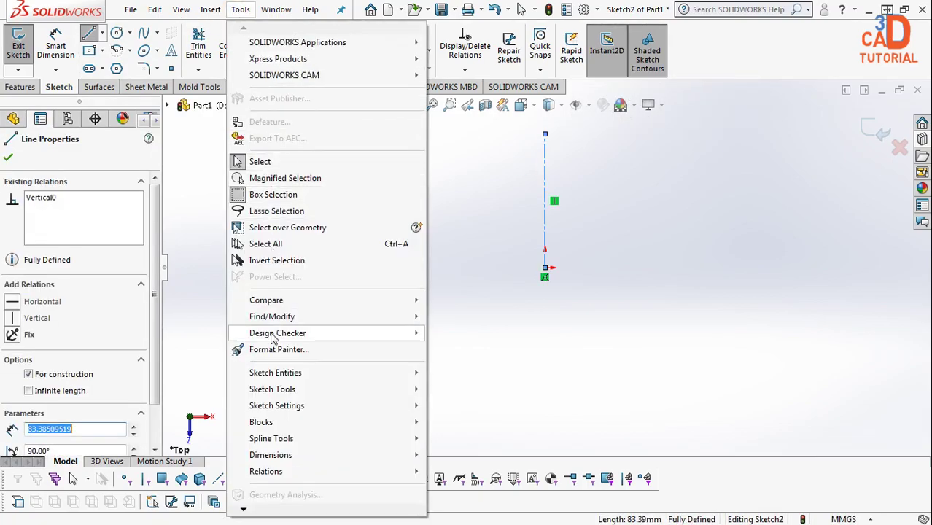
left_click(230, 19)
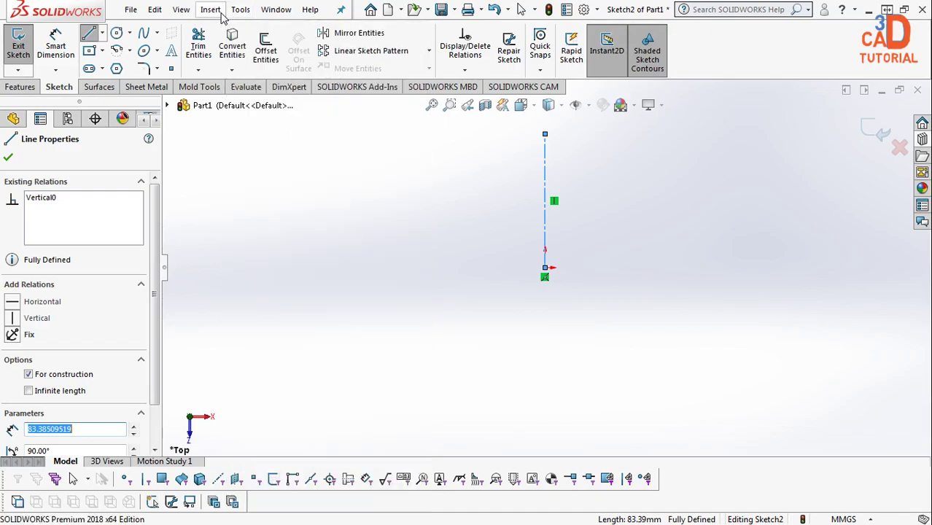
left_click(211, 9)
left_click(210, 9)
left_click(241, 10)
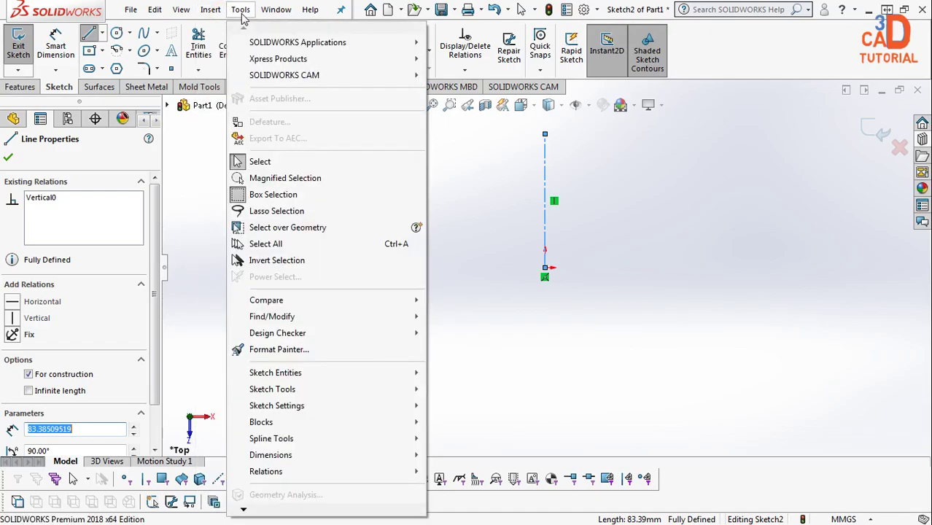
mouse_move(272, 390)
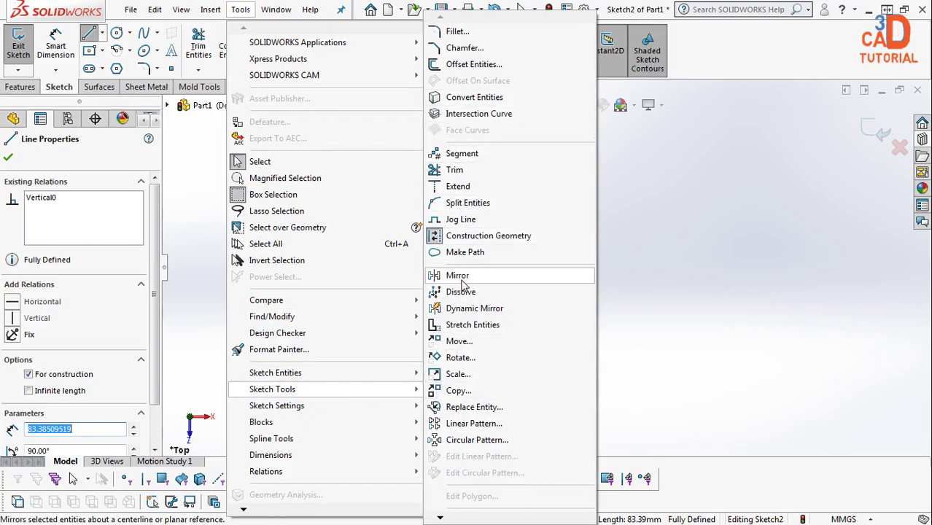
left_click(464, 308)
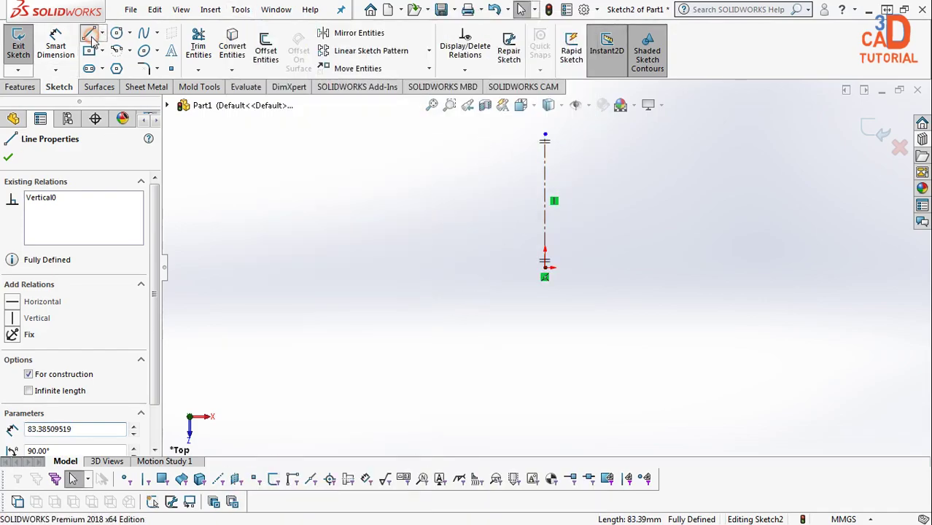
Draw the mirrored bottom edge, side step, flange end, flange top and notch sides into a closed T
left_click(545, 267)
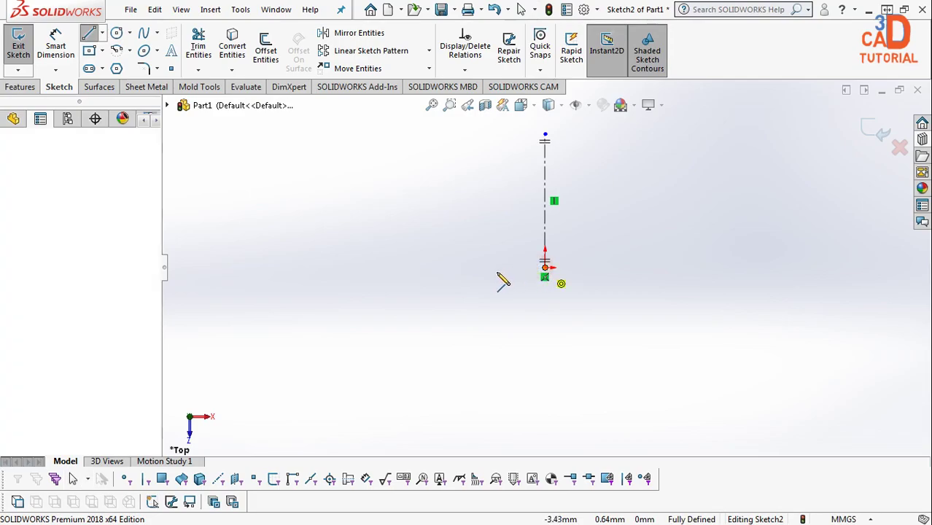
left_click(497, 267)
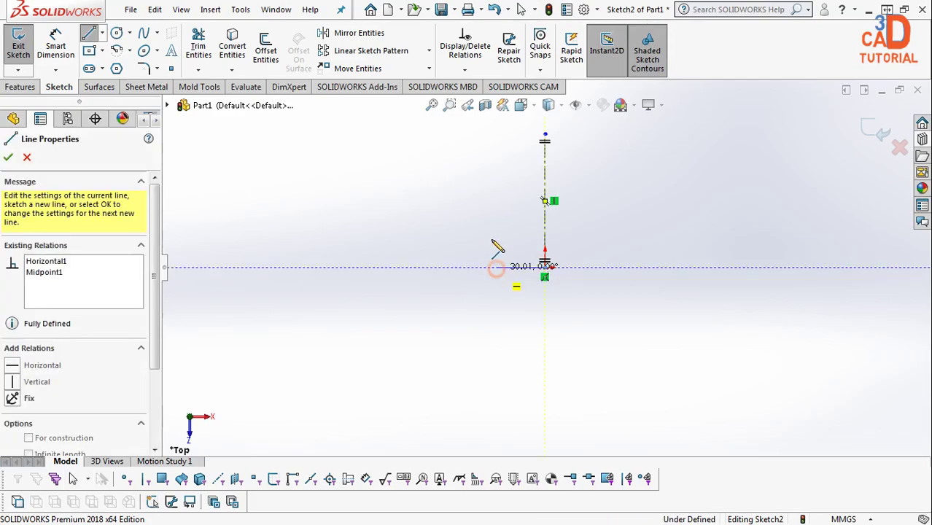
left_click(474, 186)
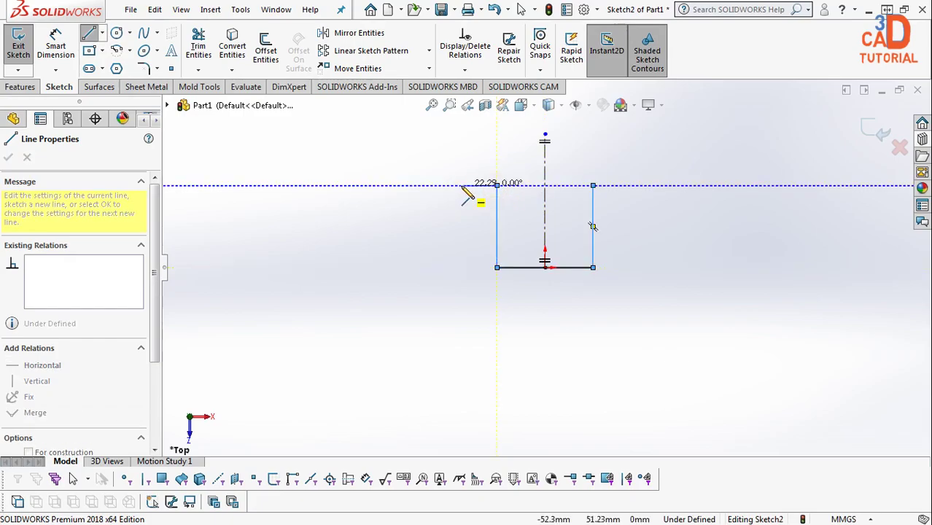
left_click(462, 186)
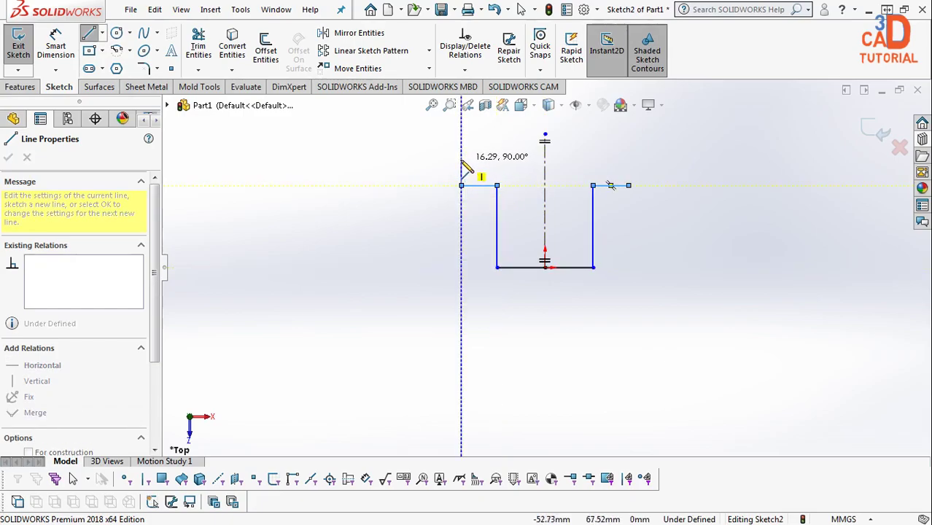
left_click(462, 159)
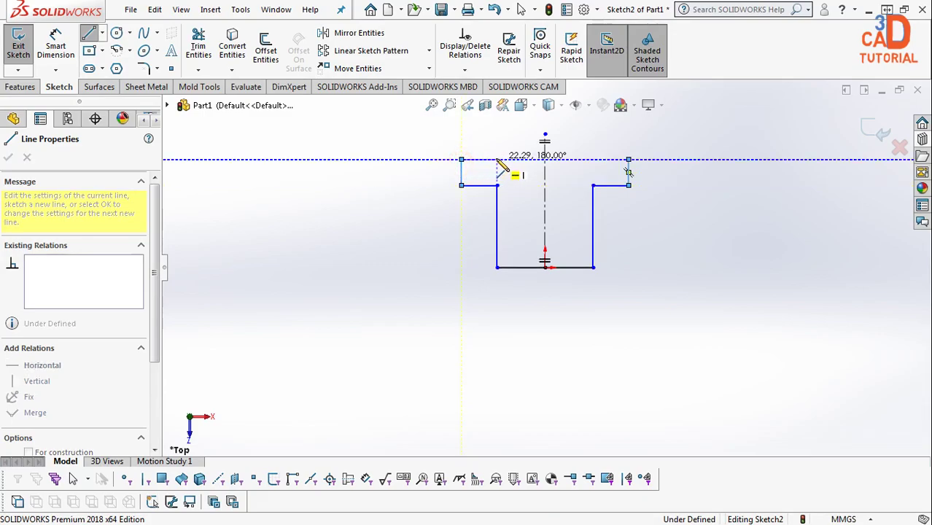
left_click(518, 159)
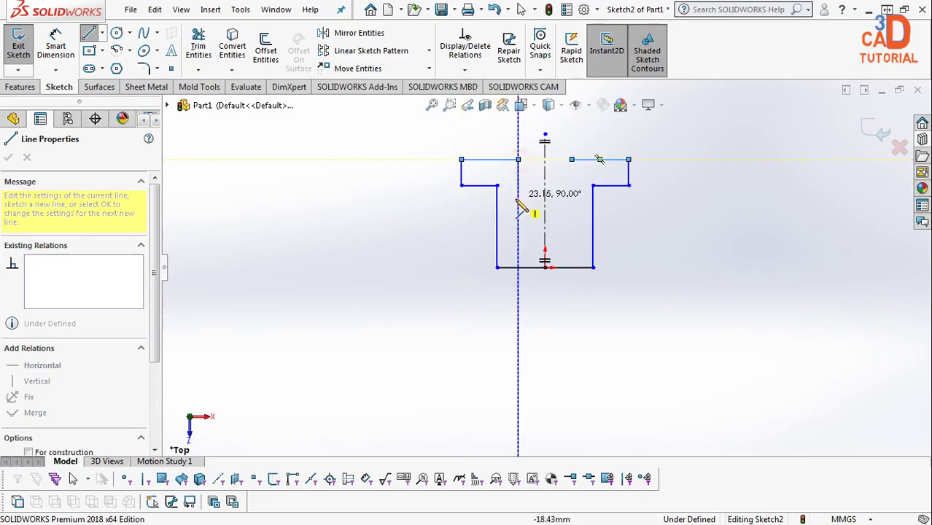
left_click(518, 205)
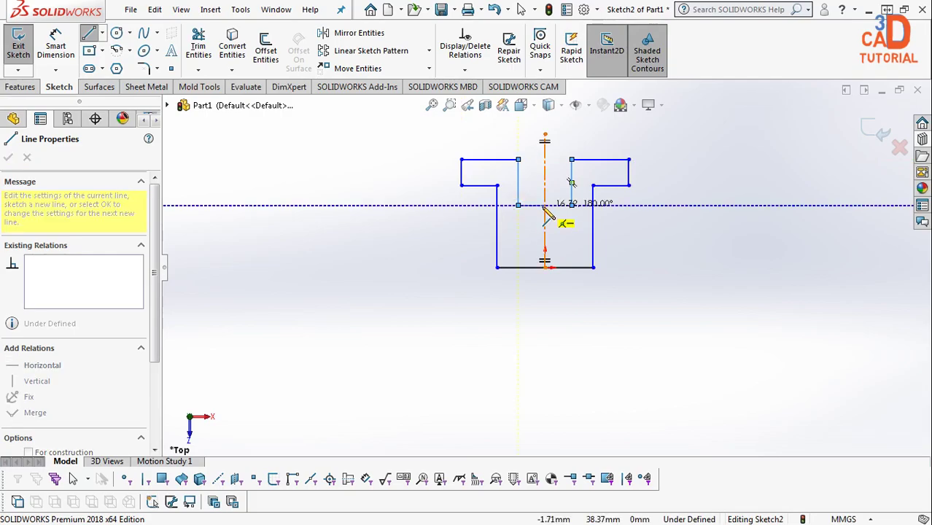
left_click(544, 204)
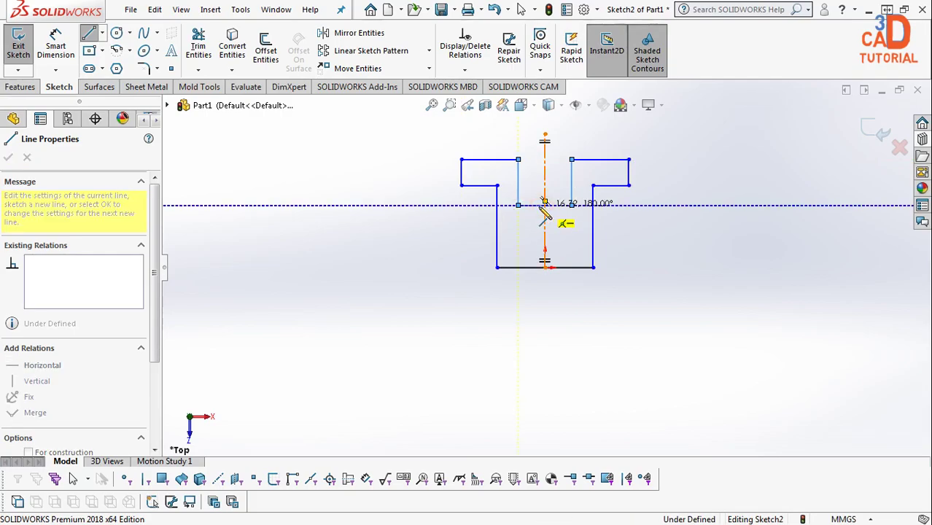
key("Escape")
key("Escape")
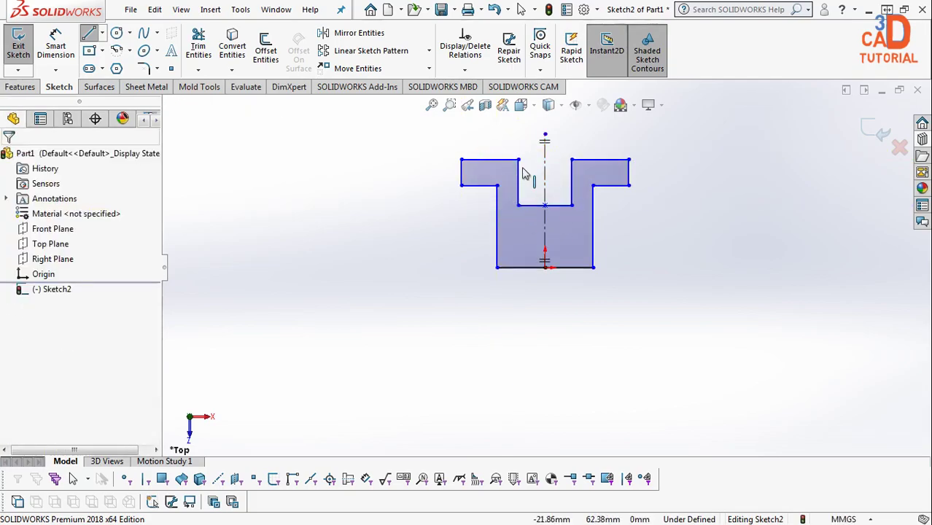
Dimension the bottom width to 40 mm and the overall height to 94 mm
left_click(57, 50)
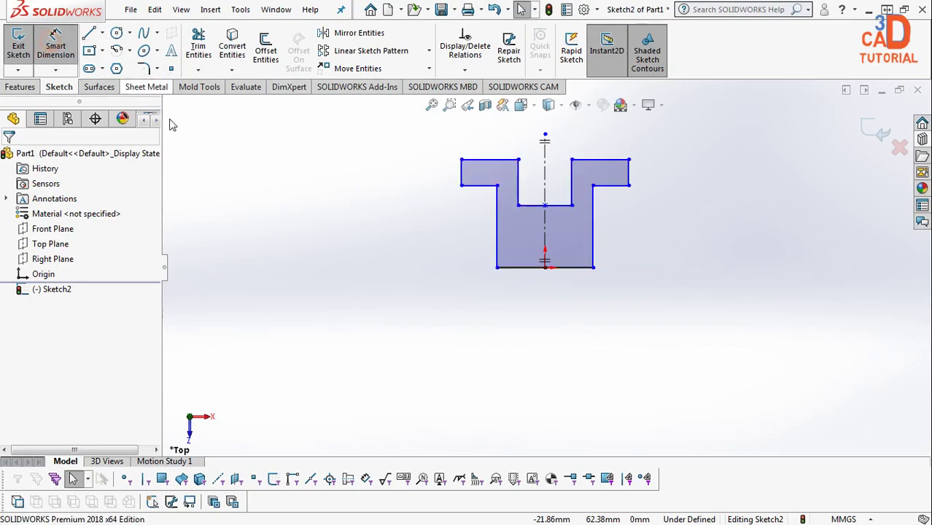
left_click(520, 268)
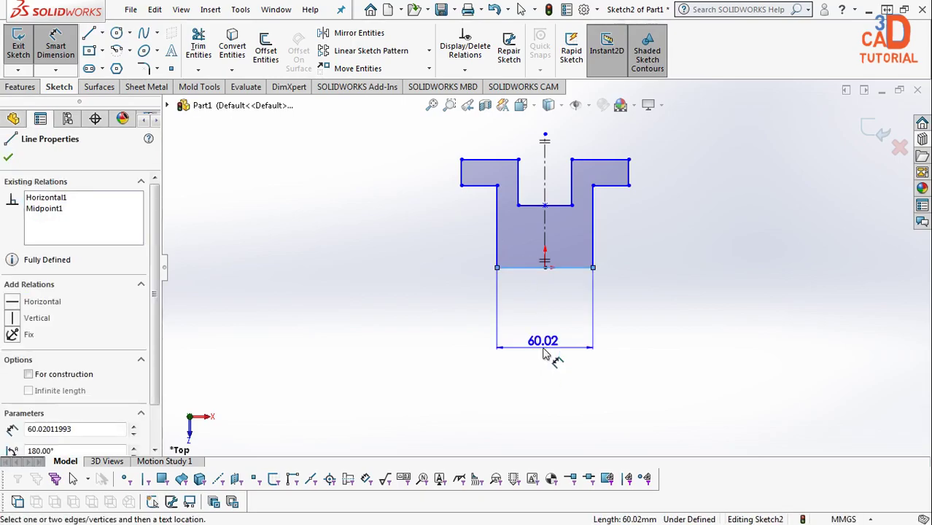
left_click(546, 353)
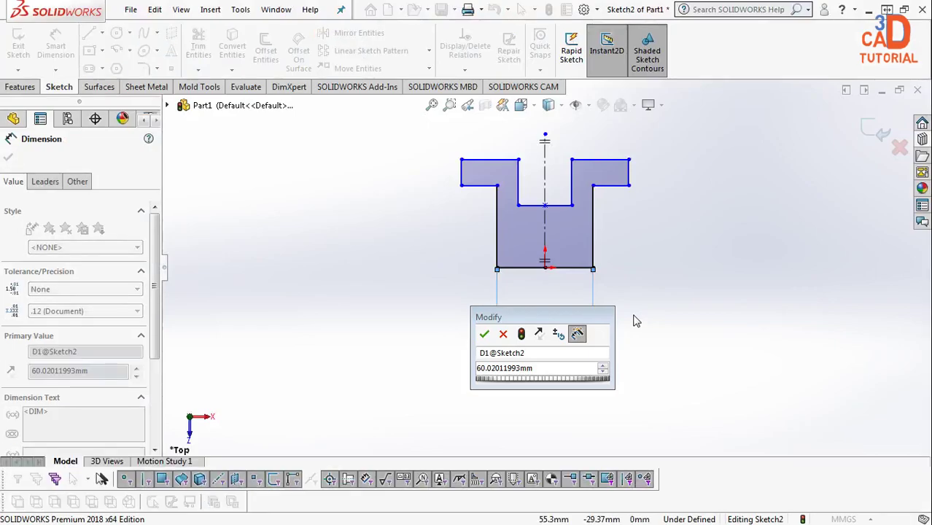
double_click(533, 368)
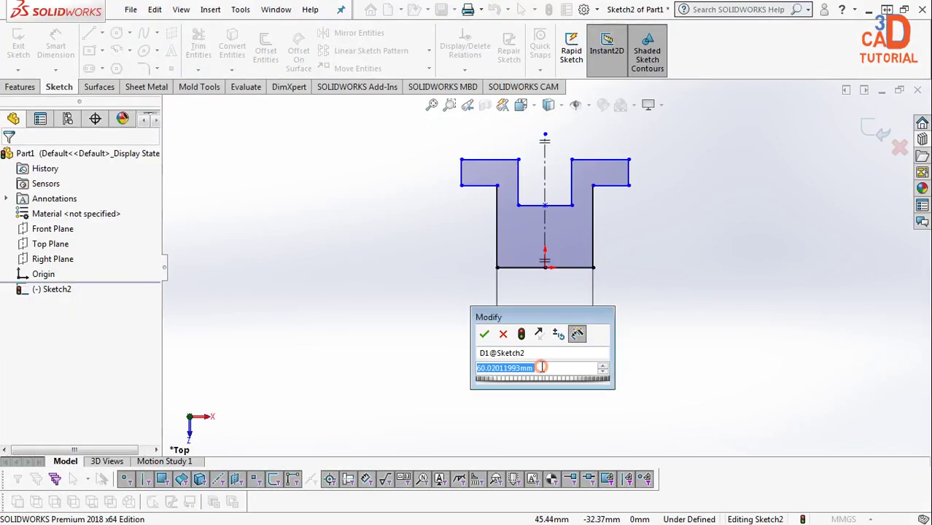
type("40")
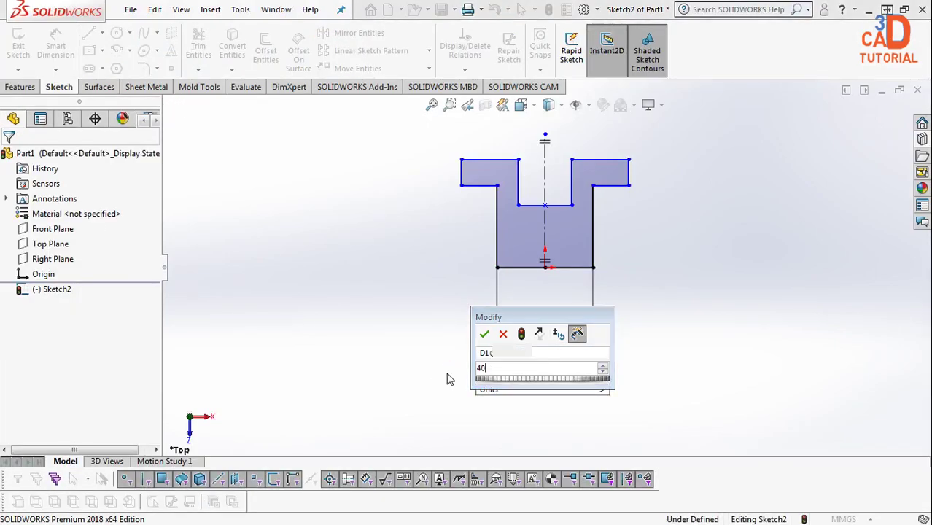
key("Return")
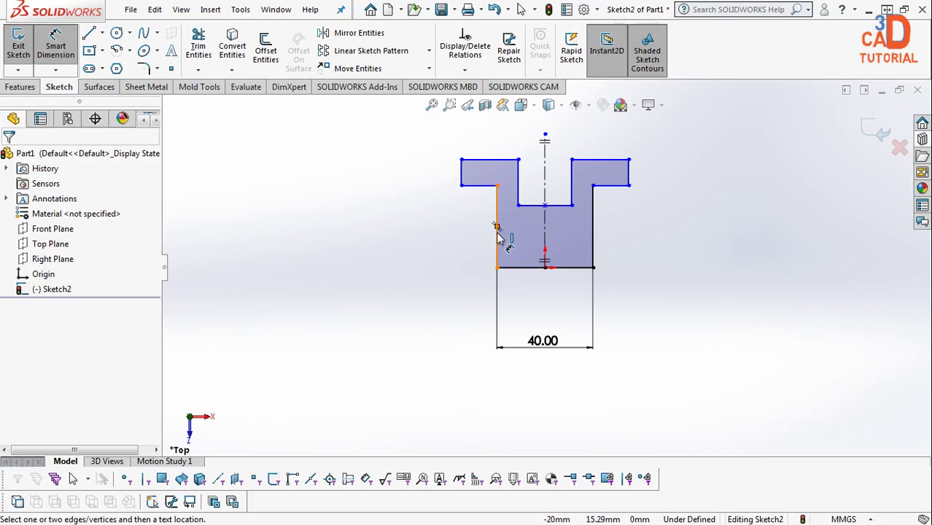
left_click(511, 269)
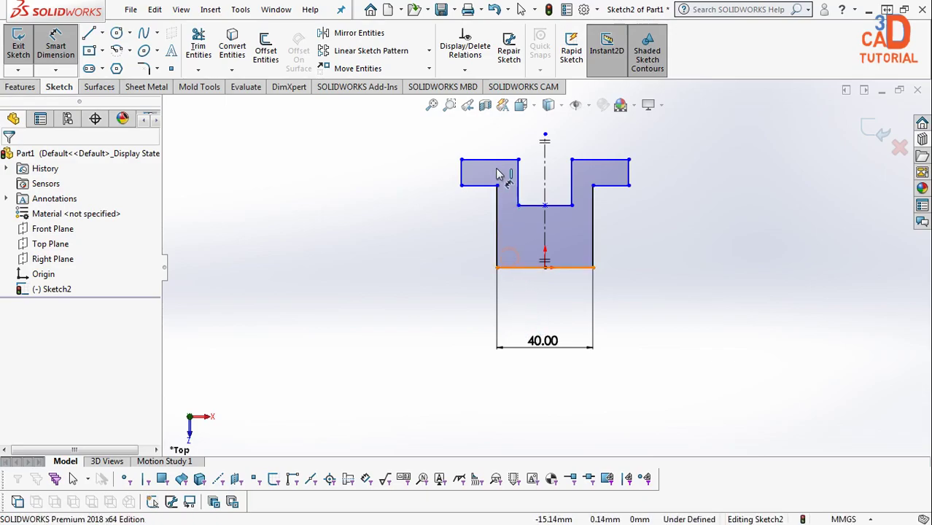
left_click(493, 160)
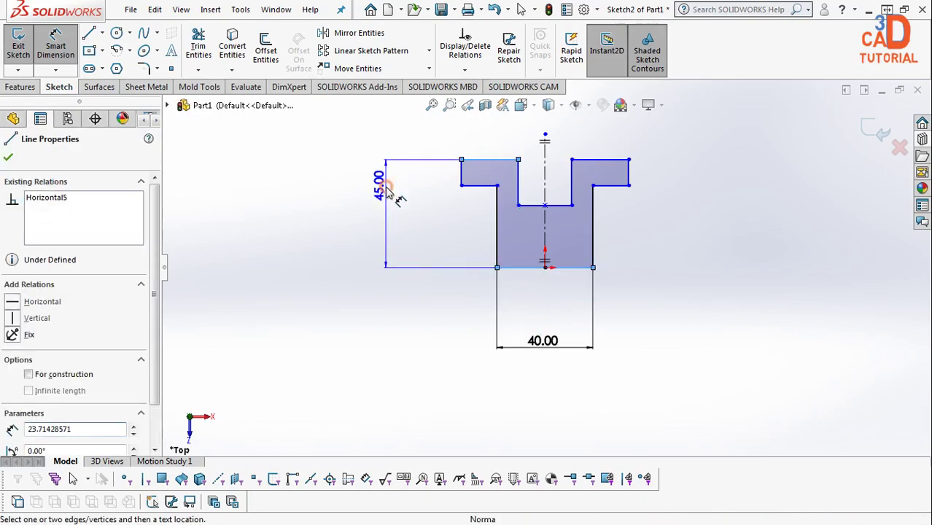
left_click(388, 192)
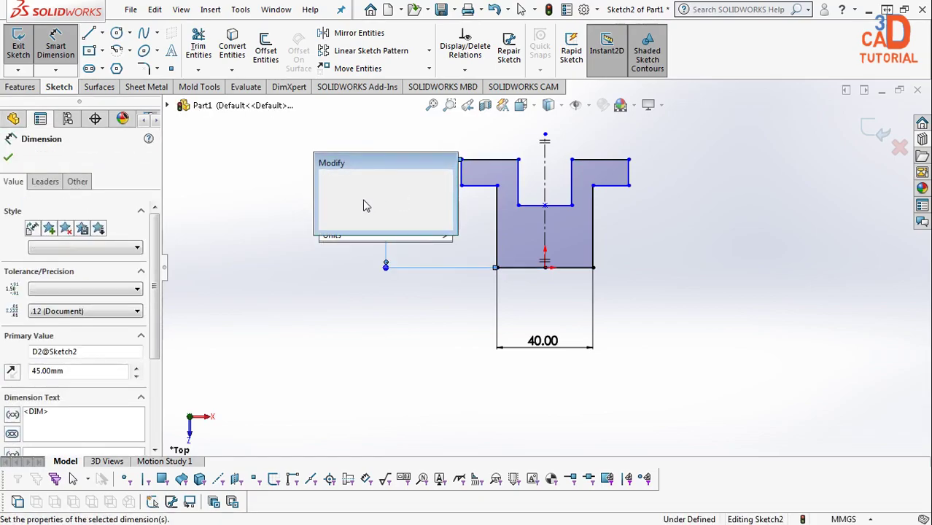
type("94")
key("Return")
Dimension the central notch 30 mm deep and 20 mm wide
scroll(467, 230, "up", 2)
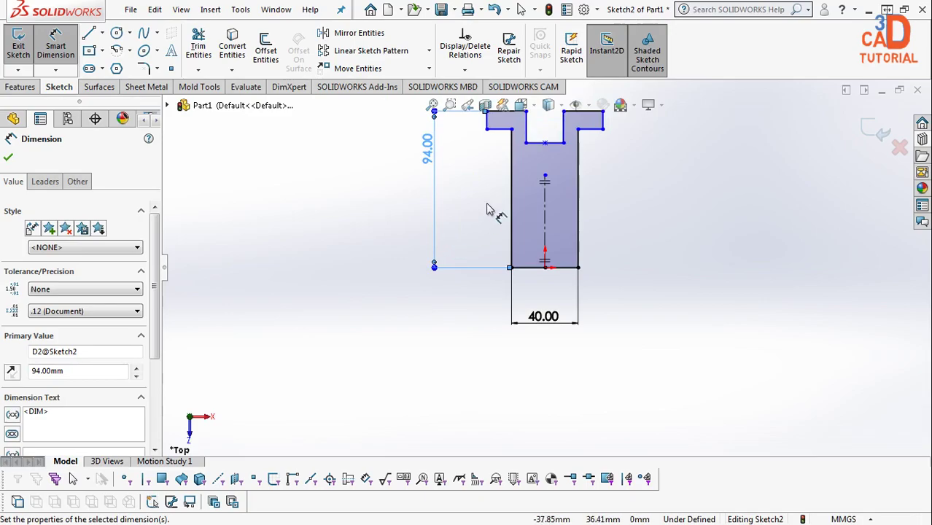
key("f")
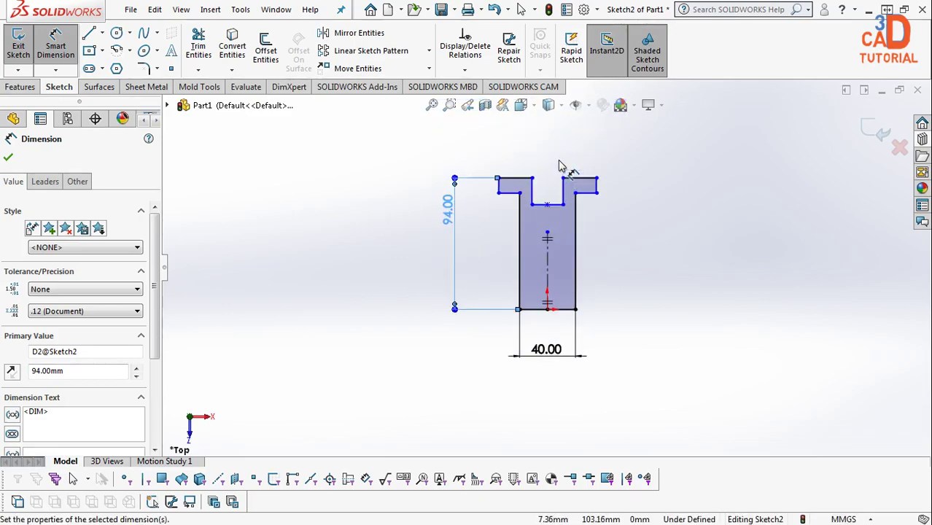
key("z")
key("z")
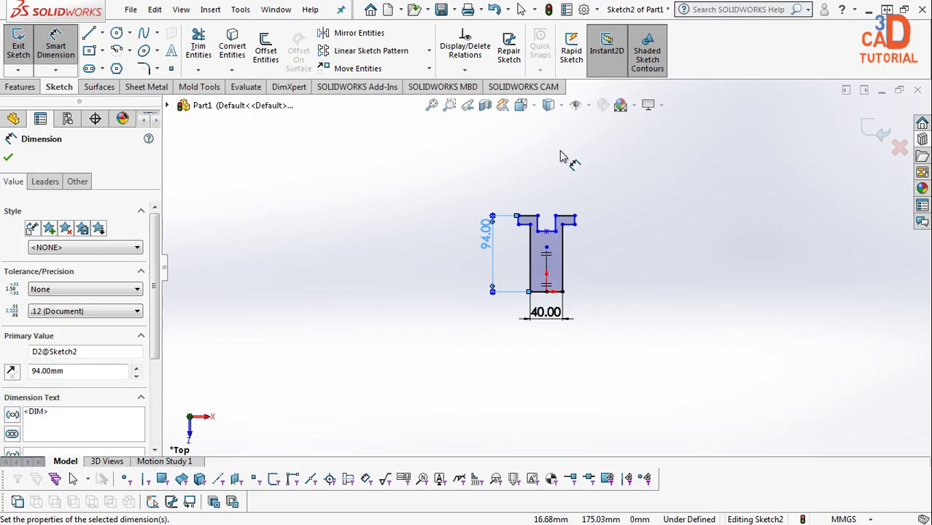
scroll(545, 214, "down", 1)
scroll(526, 239, "down", 1)
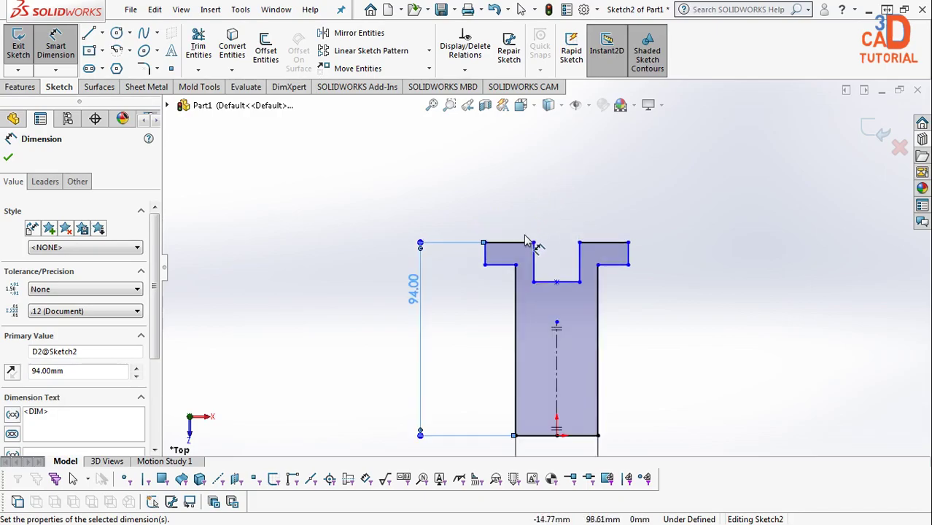
left_click(525, 242)
left_click(543, 286)
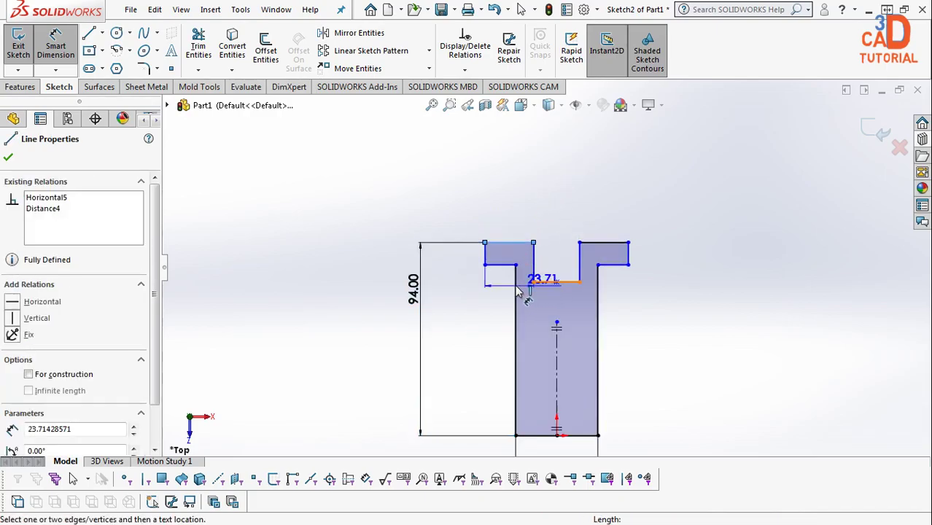
left_click(459, 292)
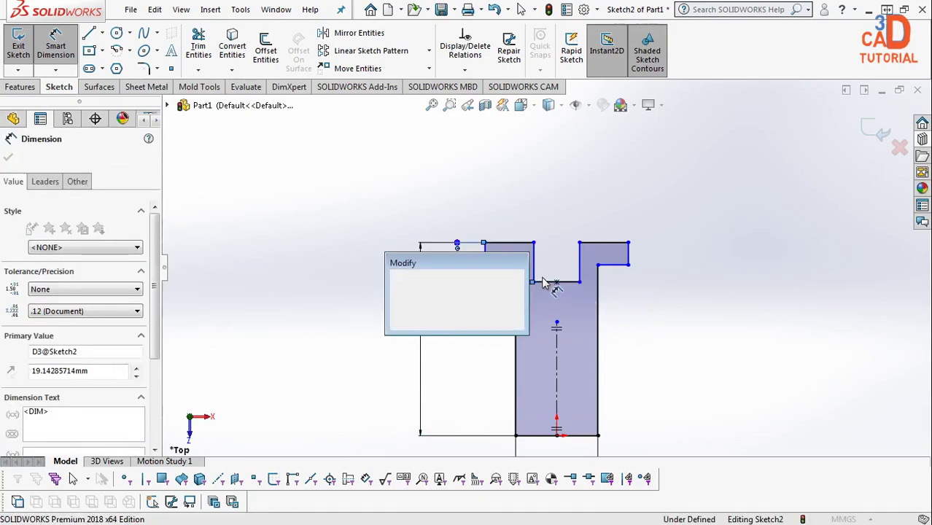
type("30")
key("Return")
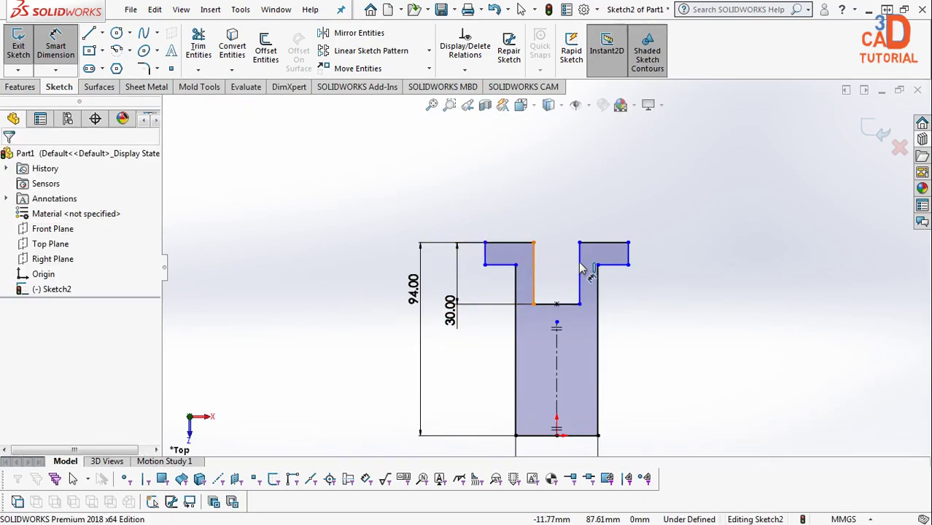
left_click(581, 266)
left_click(534, 262)
left_click(570, 217)
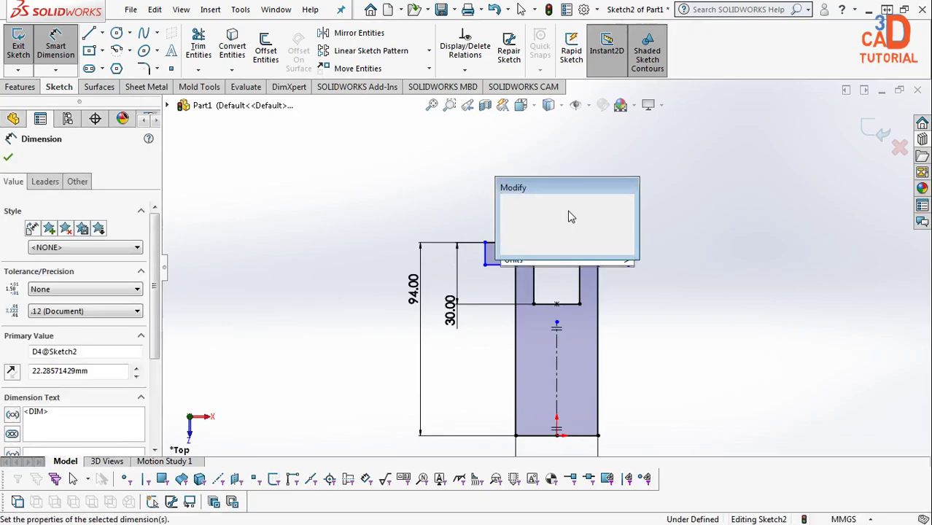
type("20")
key("Return")
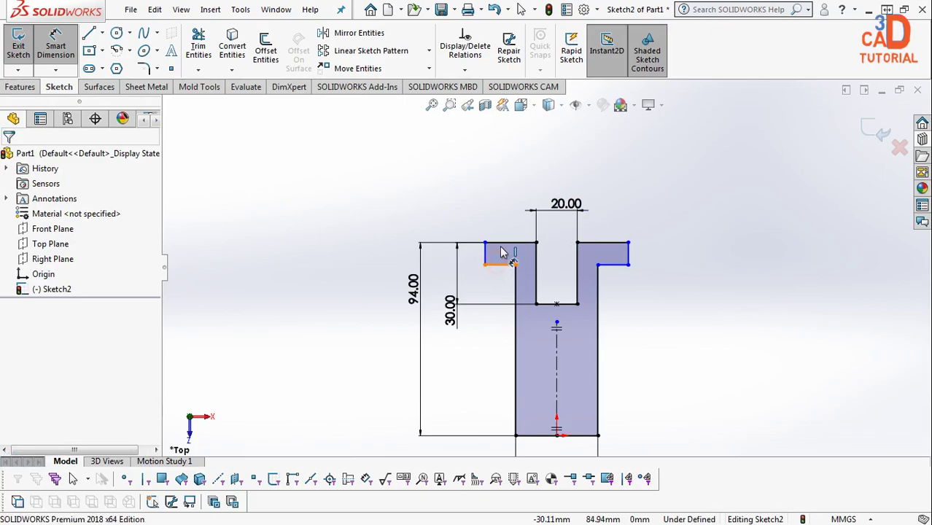
Dimension the flange thickness to 13 mm and reposition the 30.00 and 13.00 labels
left_click(502, 247)
left_click(438, 228)
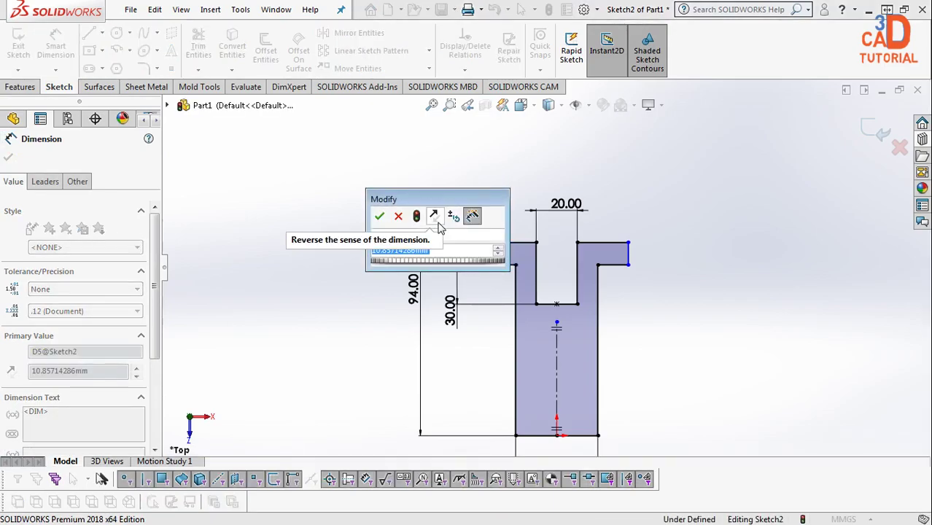
type("13")
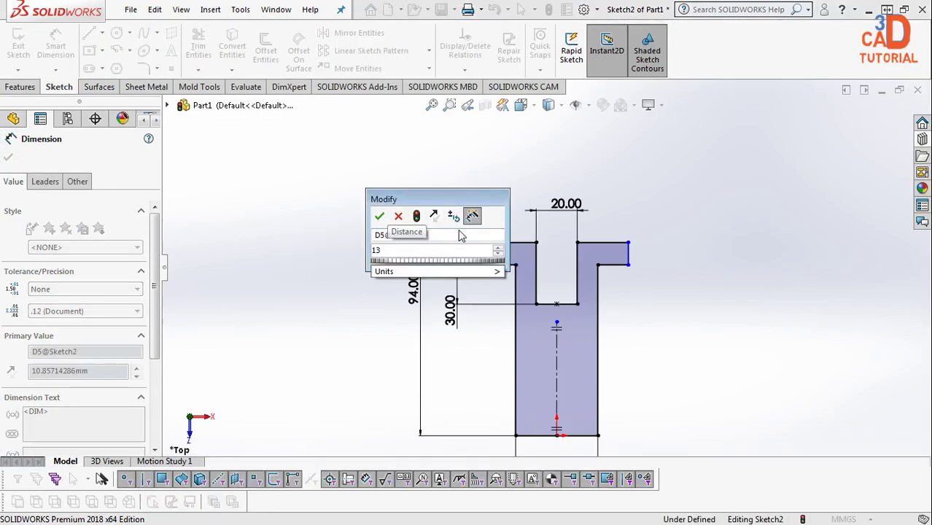
key("Return")
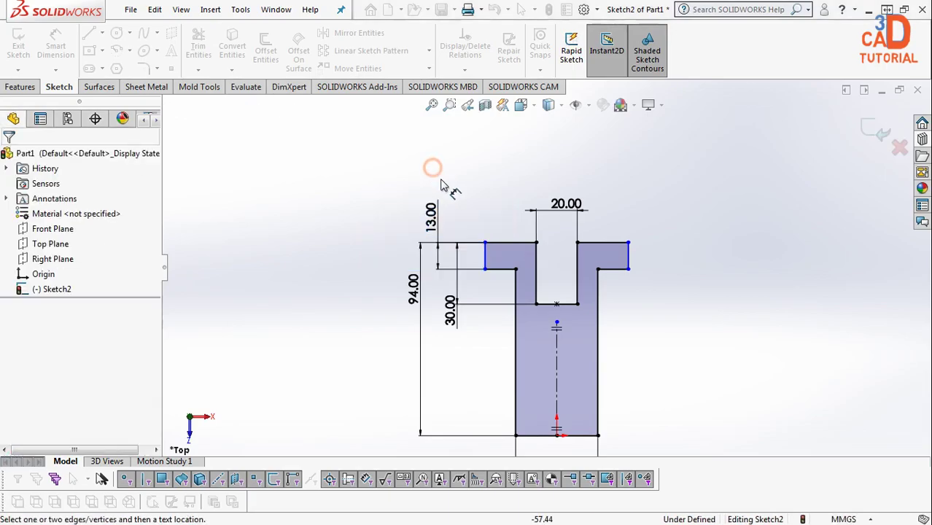
scroll(449, 221, "down", 3)
mouse_move(457, 362)
left_mouse_down()
mouse_move(421, 320)
mouse_move(421, 305)
left_mouse_up()
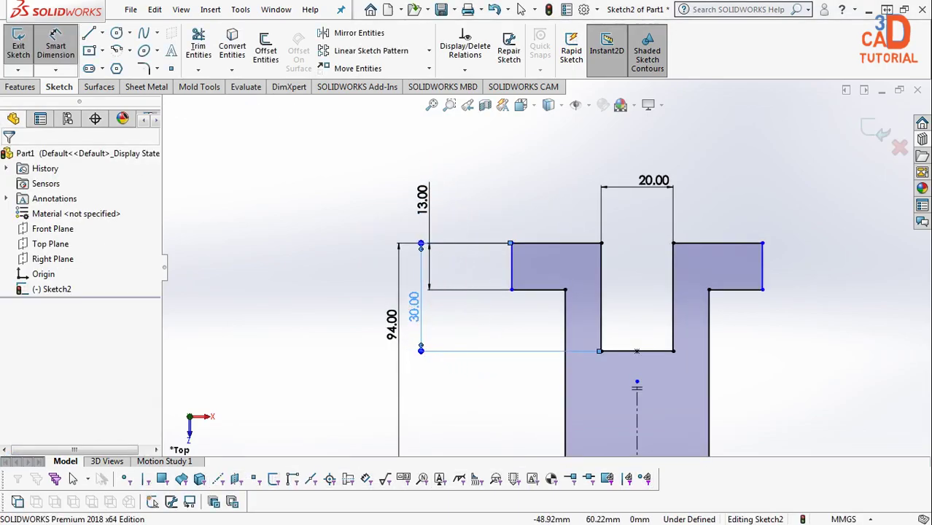
left_click_drag(434, 210, 454, 264)
left_click(454, 201)
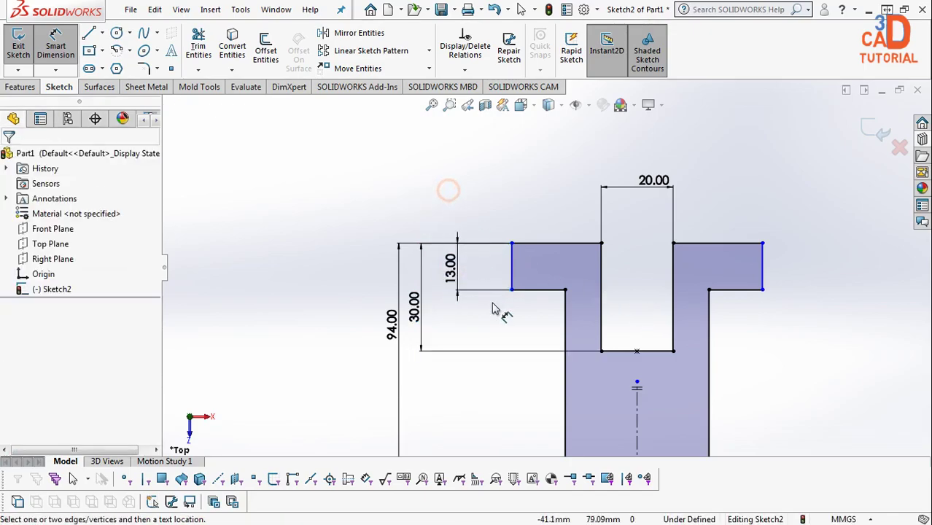
scroll(511, 329, "up", 3)
scroll(598, 340, "down", 1)
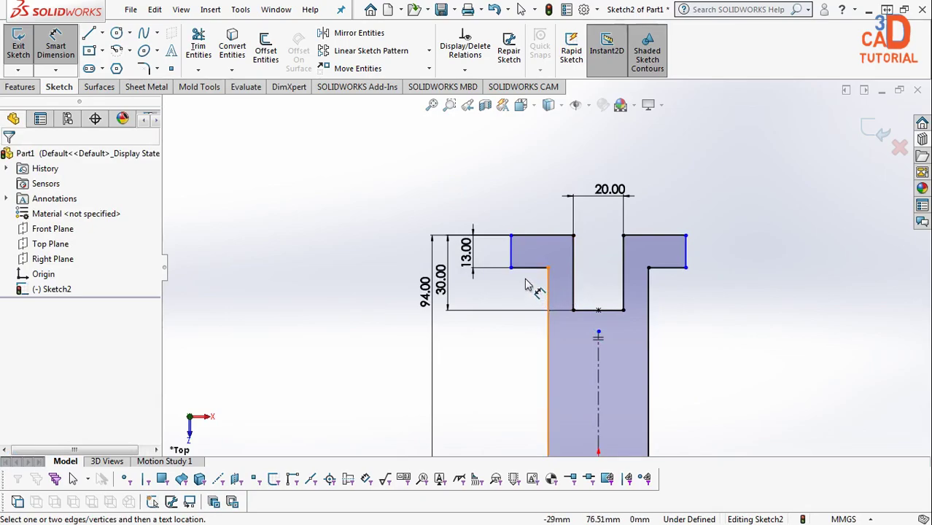
Place an overall top width dimension between the two flange ends
left_click(513, 253)
left_click(691, 255)
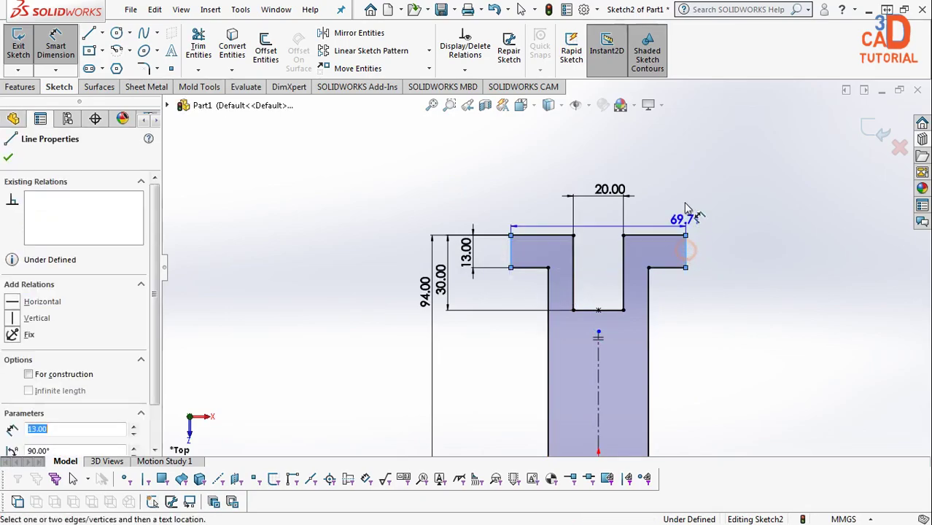
left_click(657, 158)
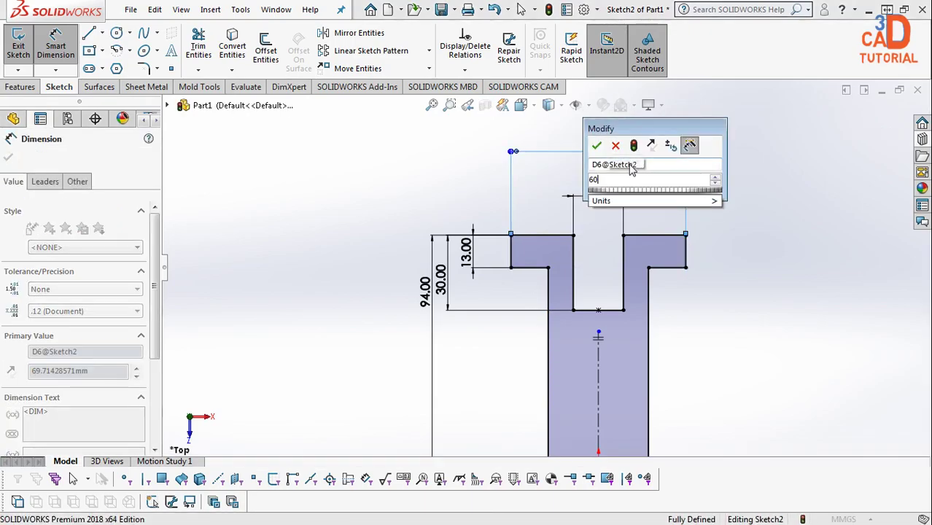
Enter 60 mm for the overall top width, leaving the T-profile fully defined
type("60")
left_click(597, 148)
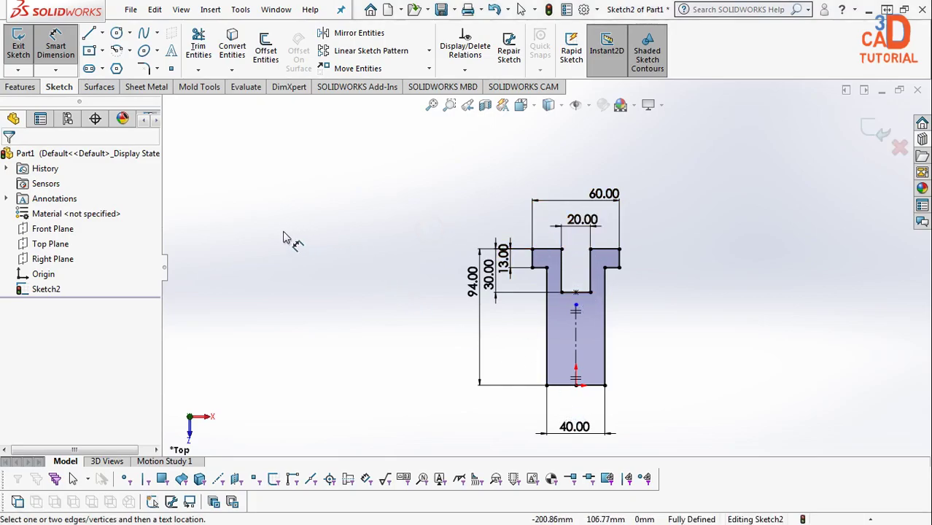
left_click(343, 178)
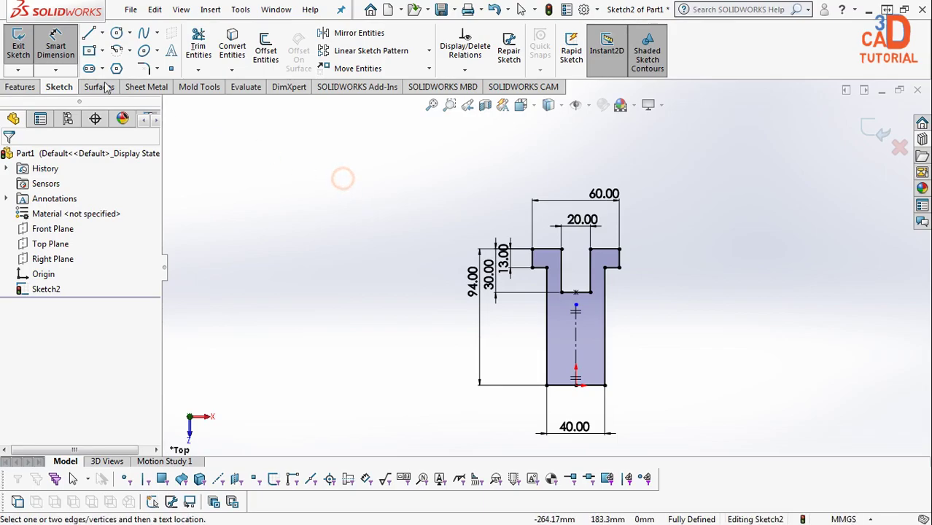
Extrude the T-profile Blind to 57 mm depth as Boss-Extrude1
left_click(21, 86)
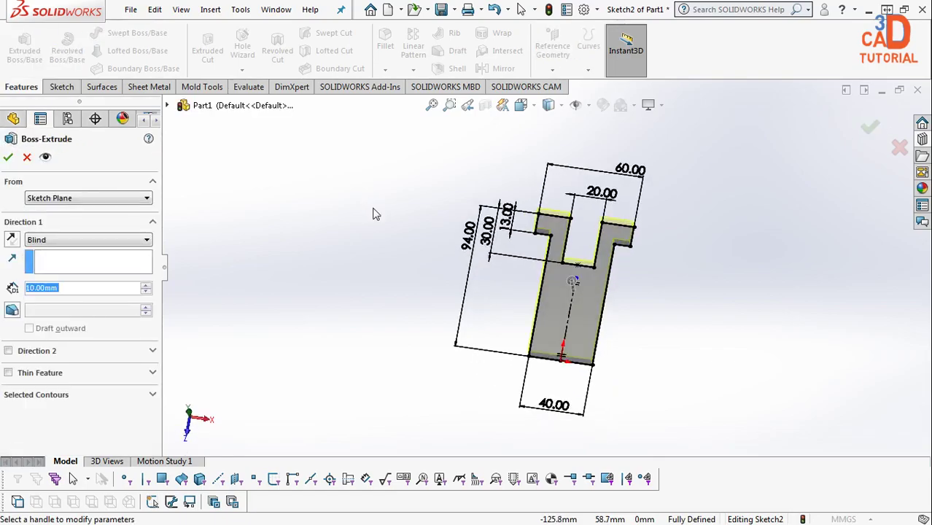
left_click(103, 241)
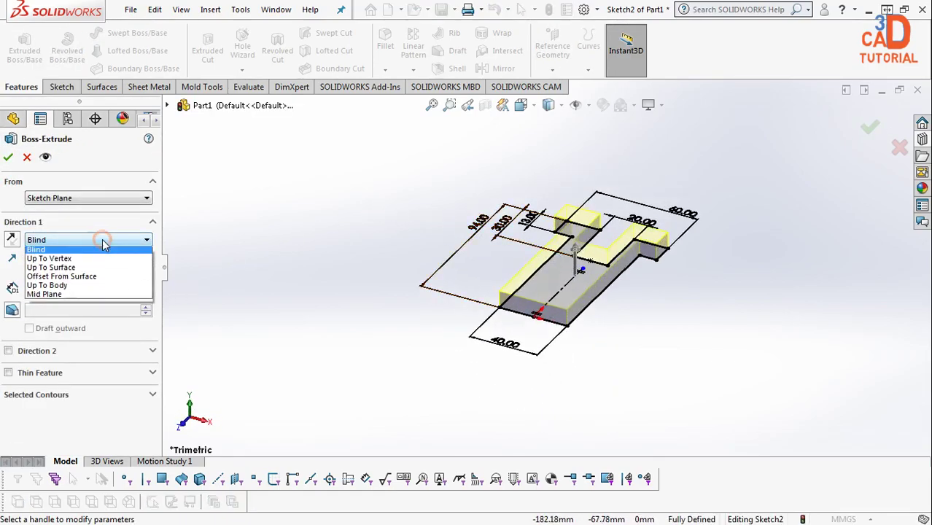
left_click(94, 254)
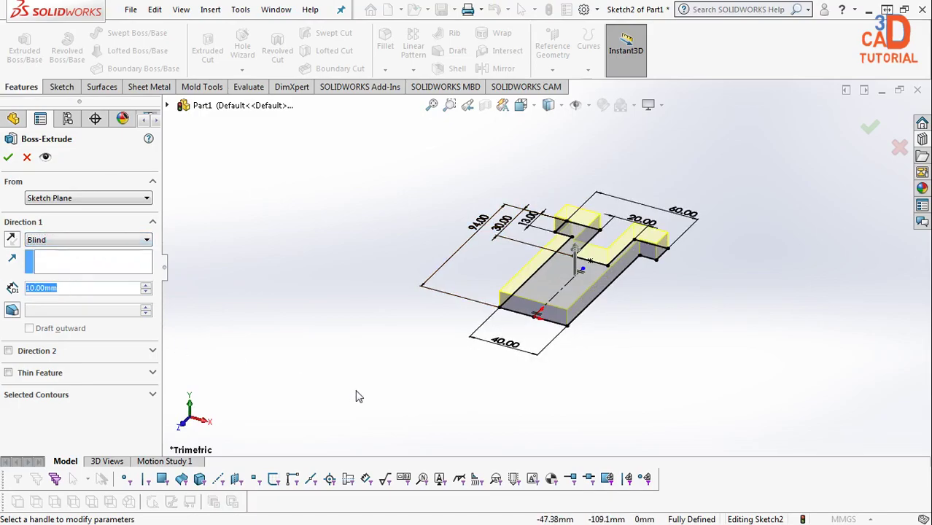
type("57")
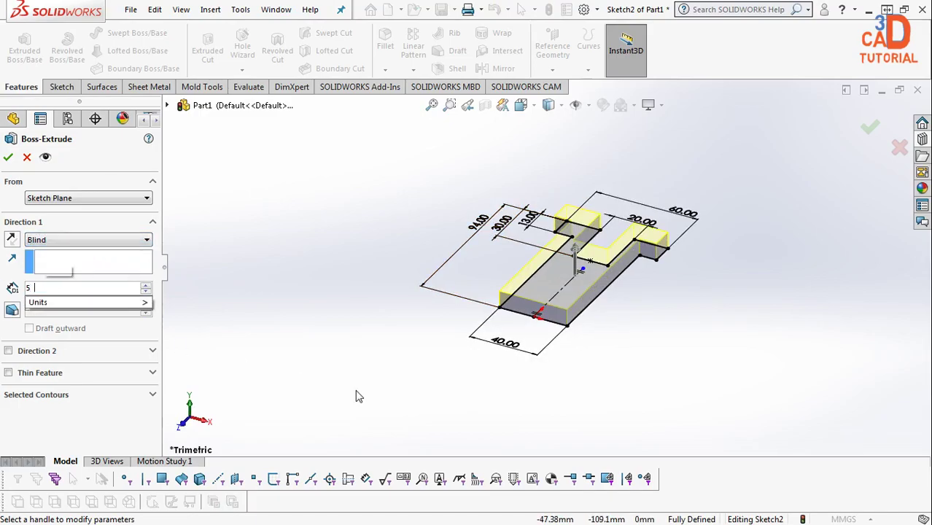
key("Return")
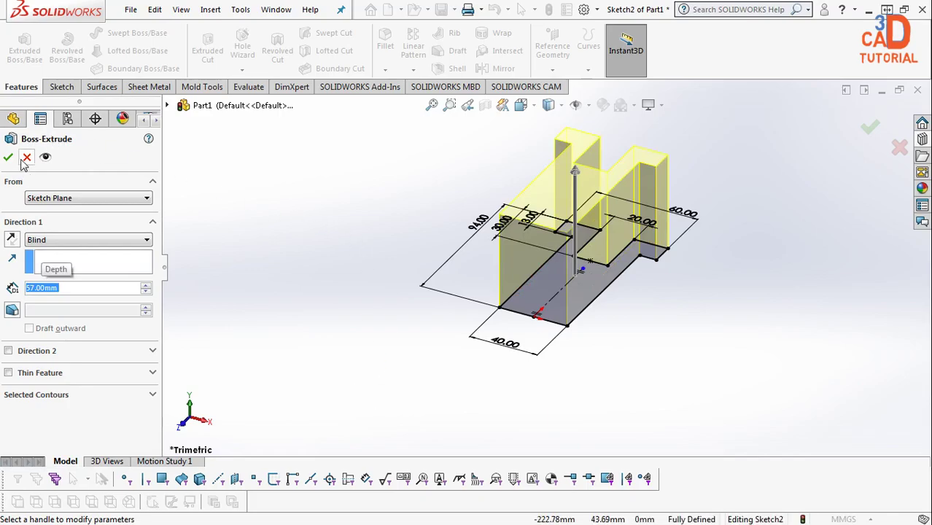
left_click(8, 158)
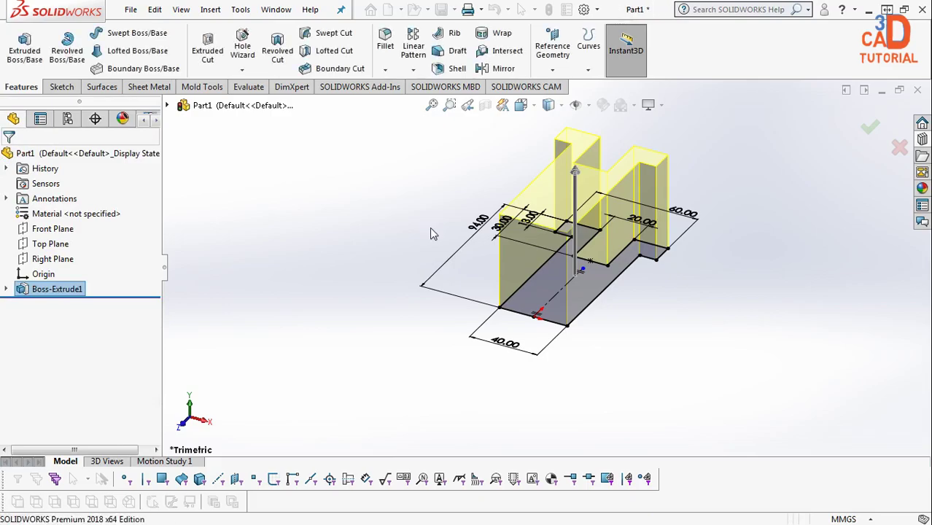
Open a new sketch on the T-profile's large side face and view it Normal To
left_click(373, 243)
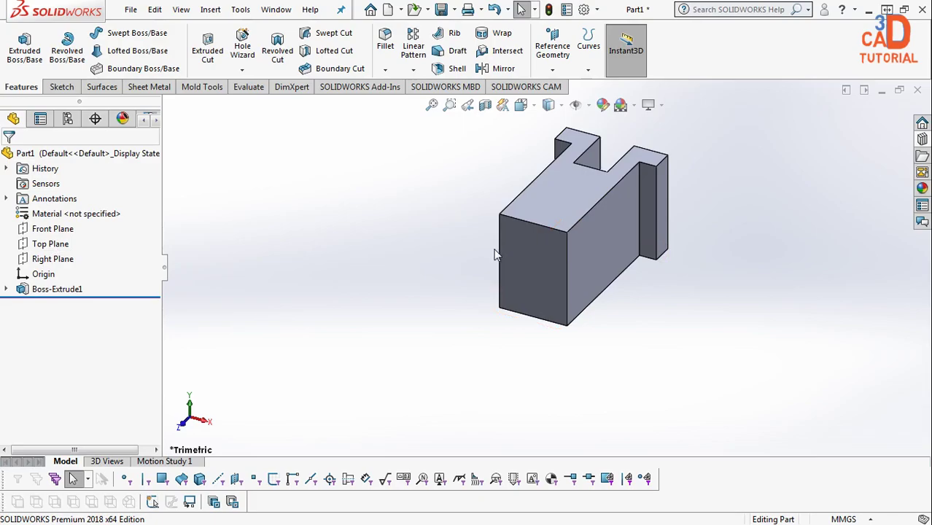
middle_click_drag(554, 267, 540, 231)
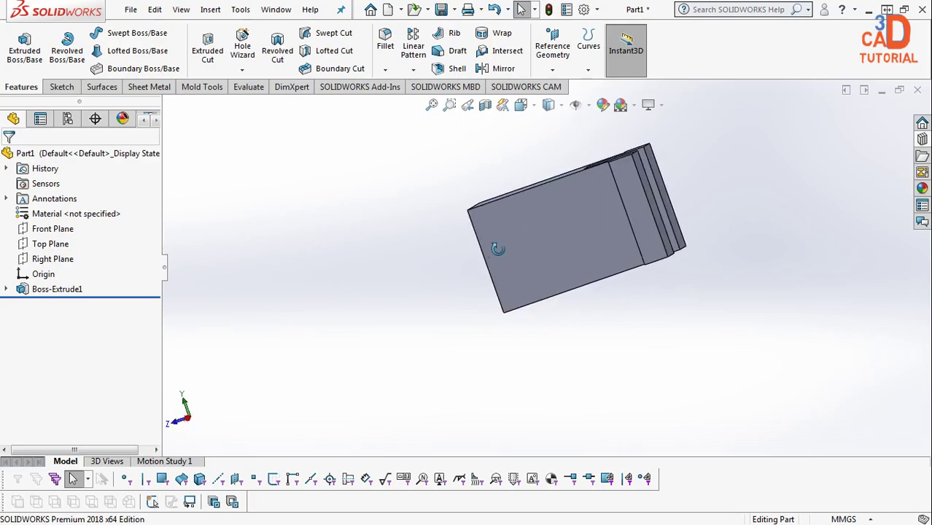
left_click(528, 225)
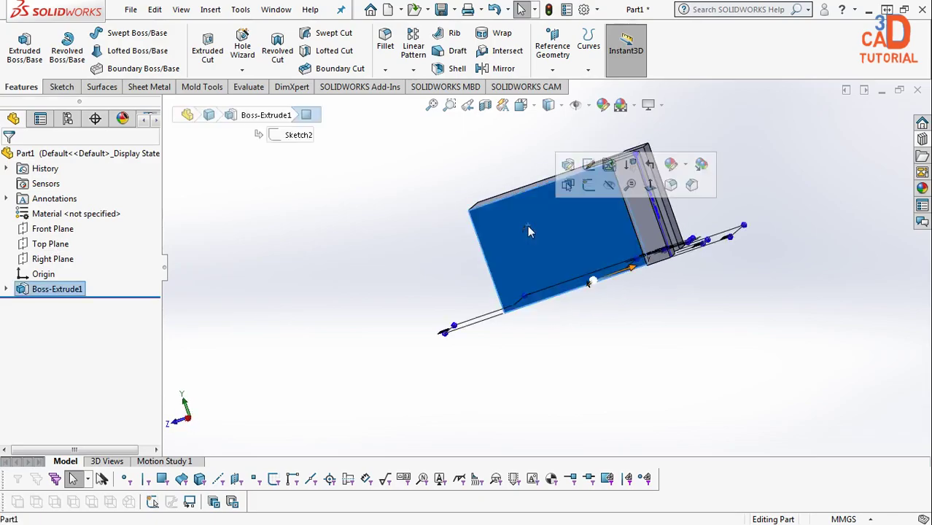
left_click(590, 185)
key("space")
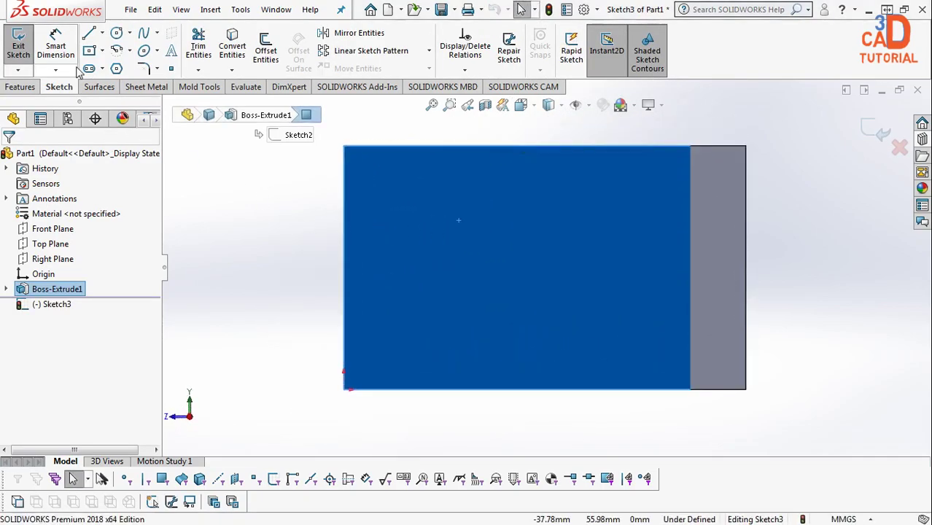
Draw a closed corner triangle: a slanted line from the left edge to the top edge, closed down the left edge
left_click(89, 34)
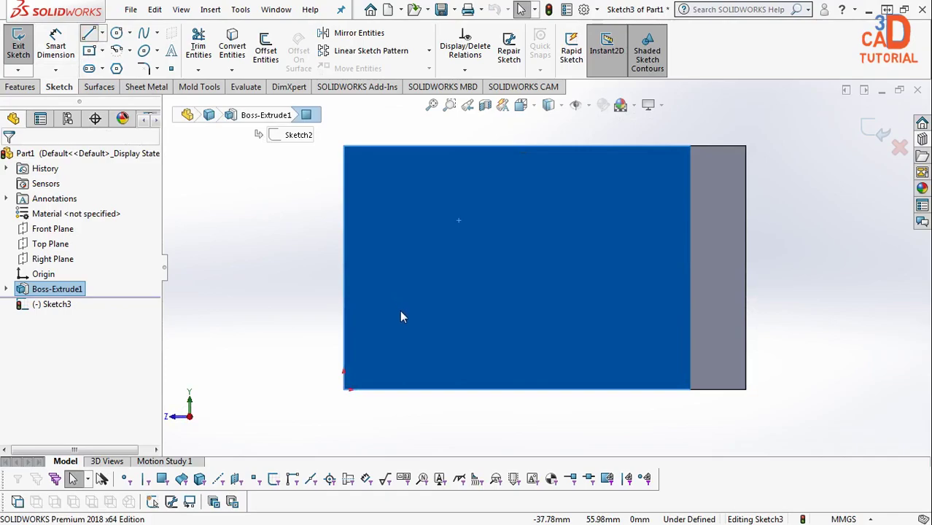
left_click(347, 326)
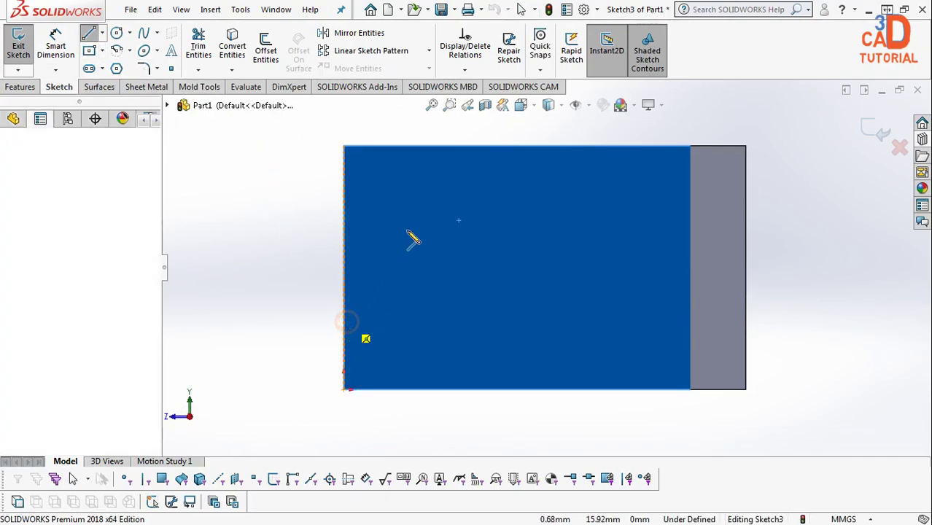
left_click(464, 146)
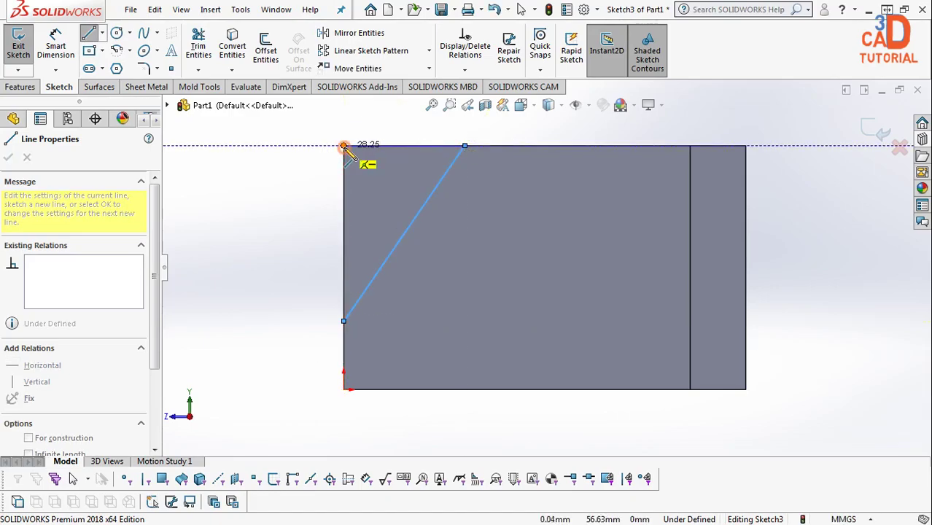
left_click(344, 146)
left_click(344, 322)
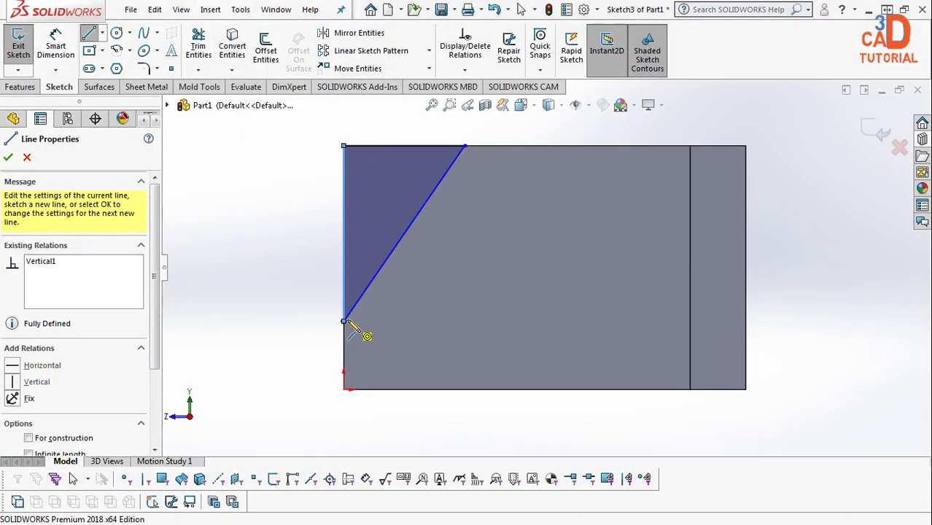
Dimension the slanted line's lower endpoint 10 mm above the bottom edge
key("Escape")
left_click(57, 47)
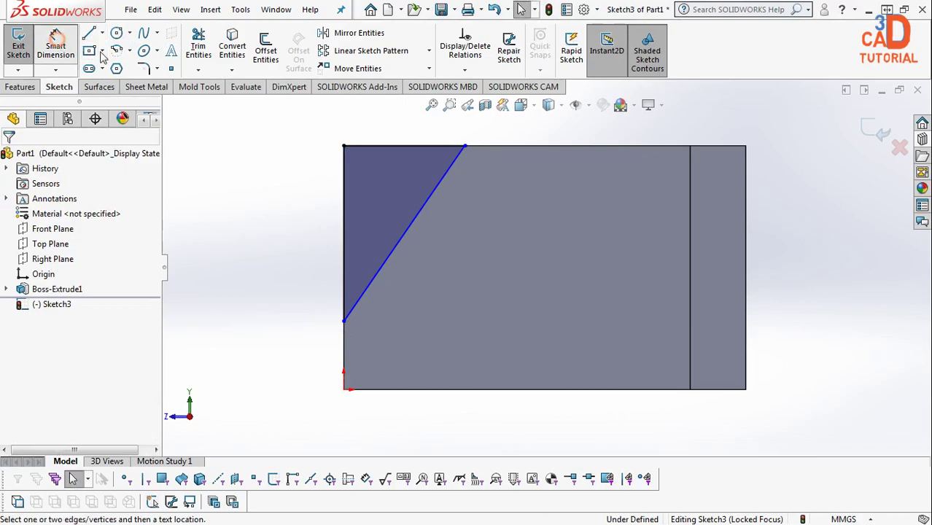
left_click(343, 321)
left_click(362, 391)
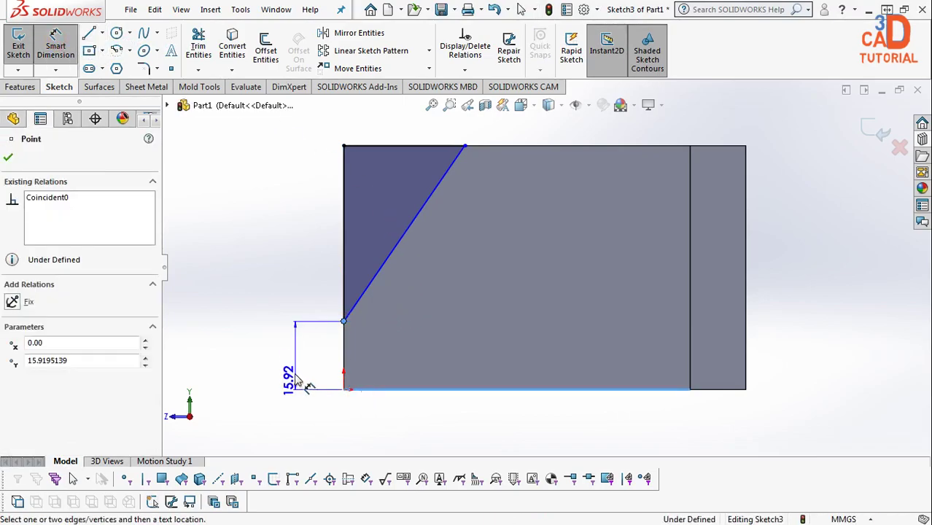
left_click(298, 371)
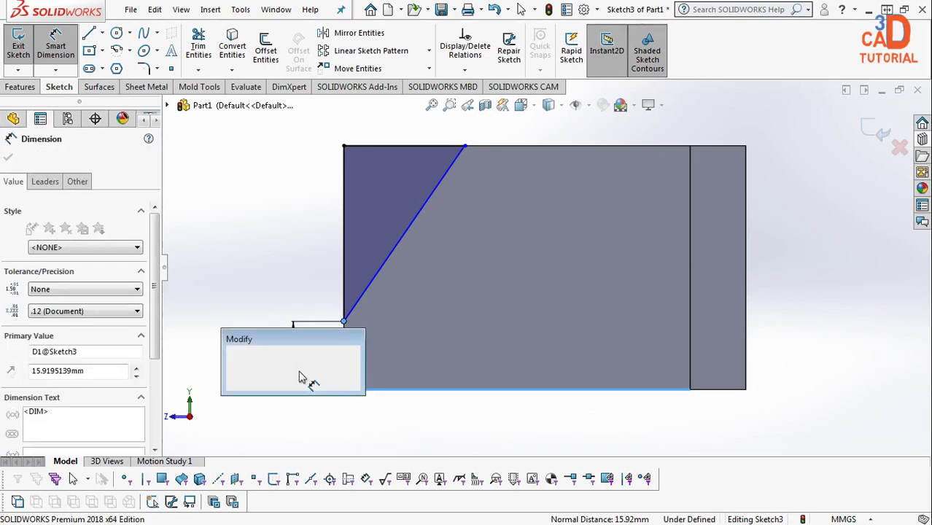
type("10")
key("Return")
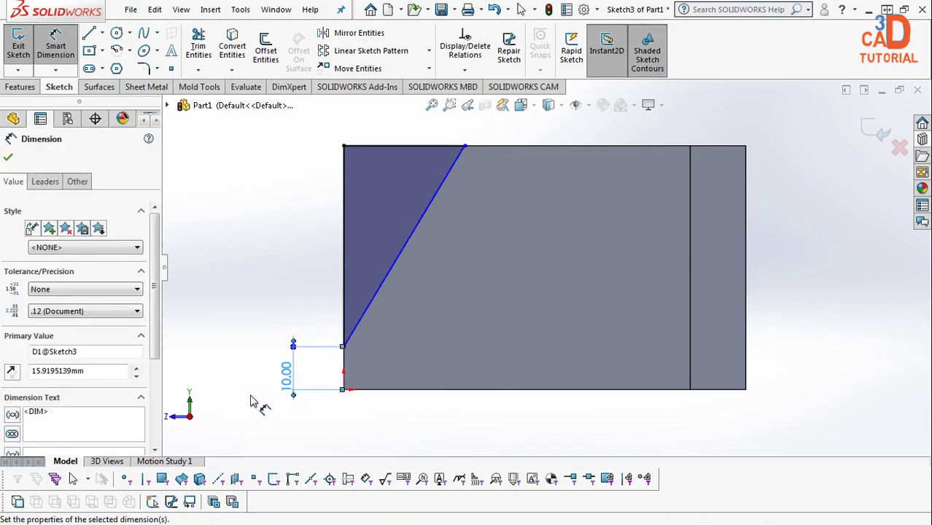
key("f")
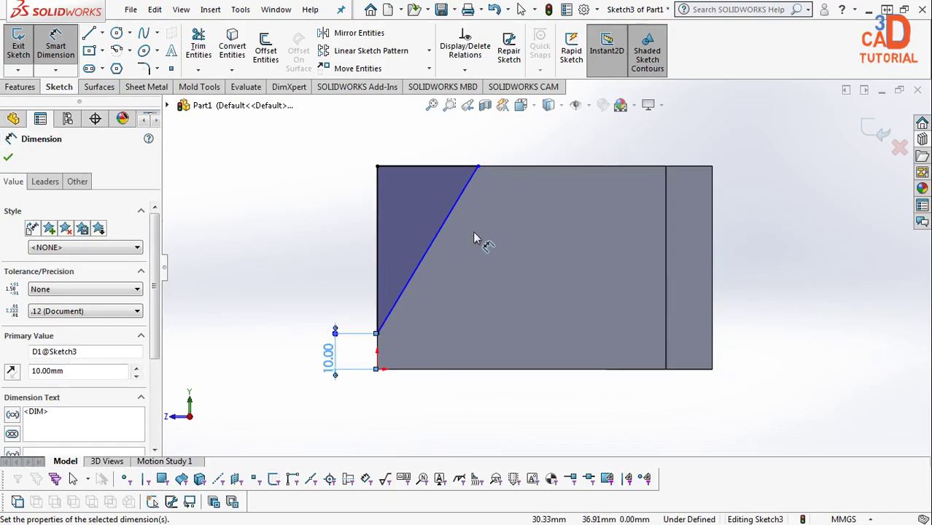
scroll(580, 207, "up", 1)
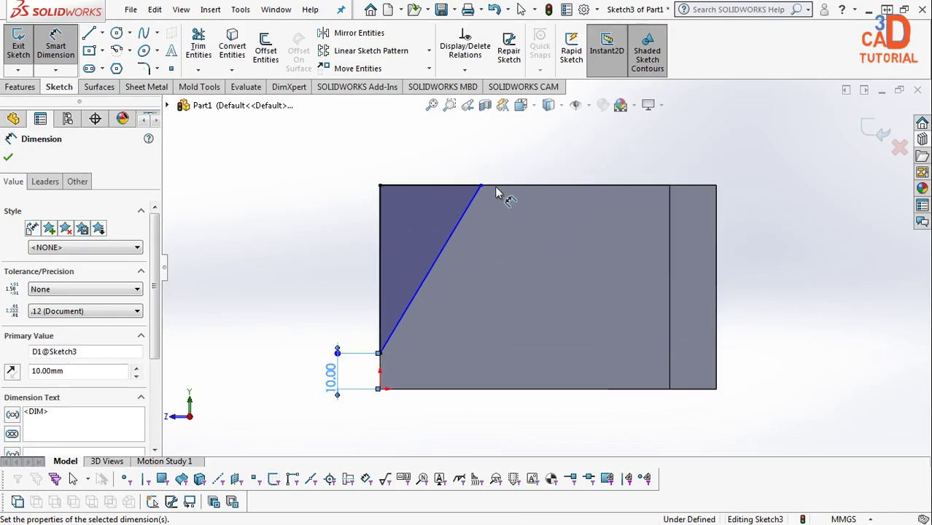
scroll(564, 205, "down", 1)
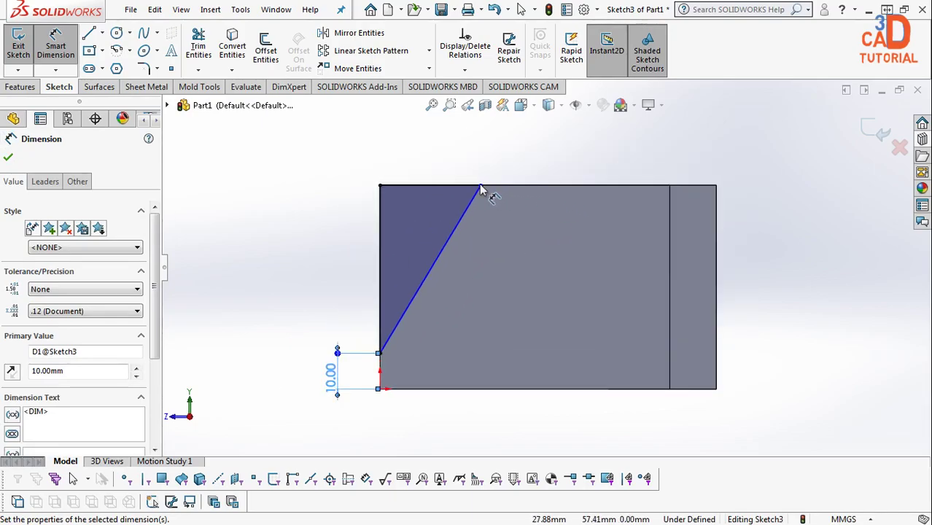
Dimension the slanted line's upper endpoint 45 mm from the right edge
left_click(717, 202)
left_click(676, 151)
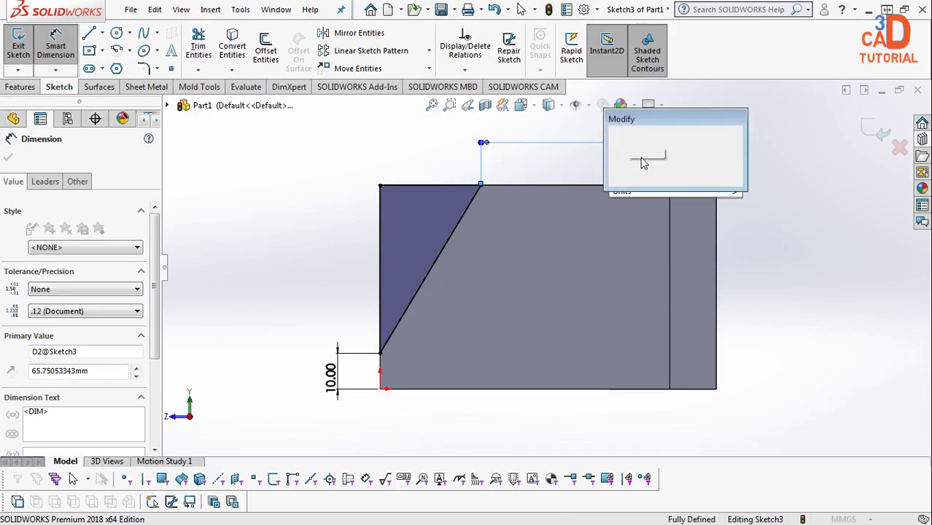
type("45")
key("Return")
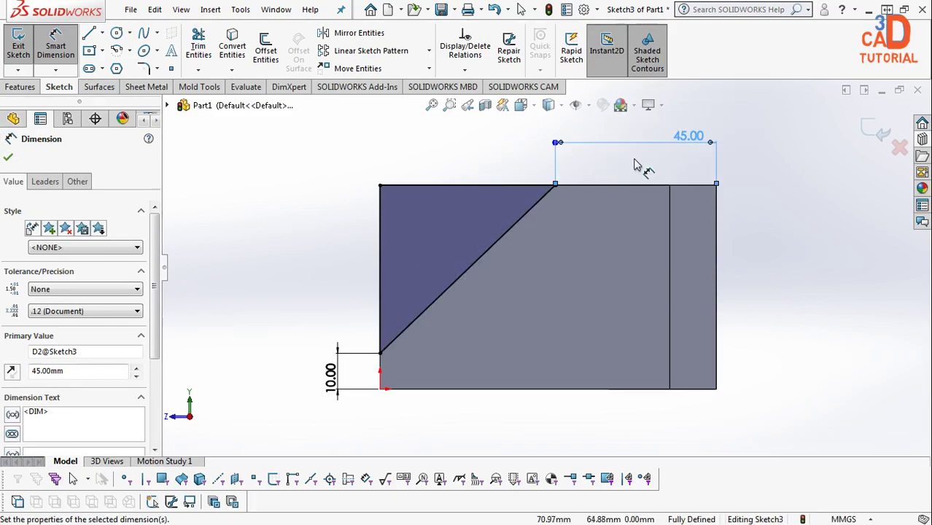
middle_click_drag(605, 182, 617, 283)
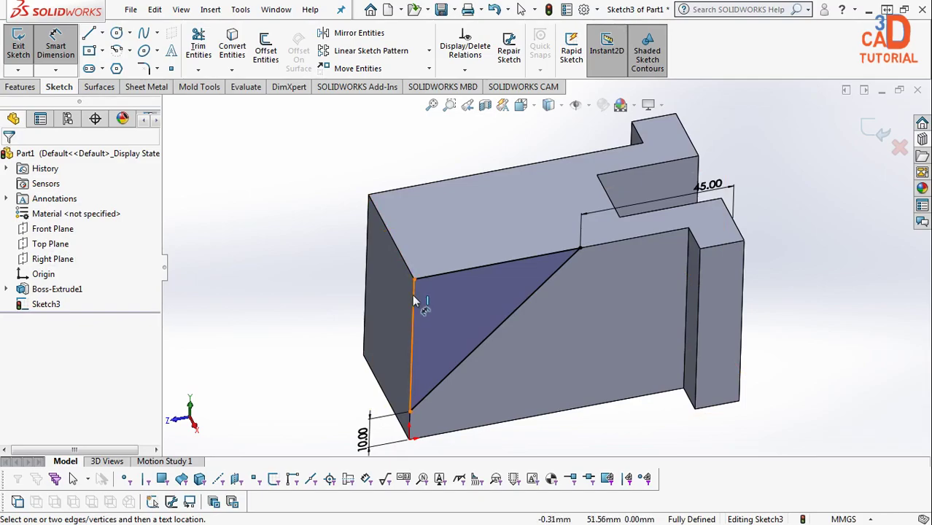
Extruded Cut the triangle with end condition Up To Next to form the sloped face
key("Escape")
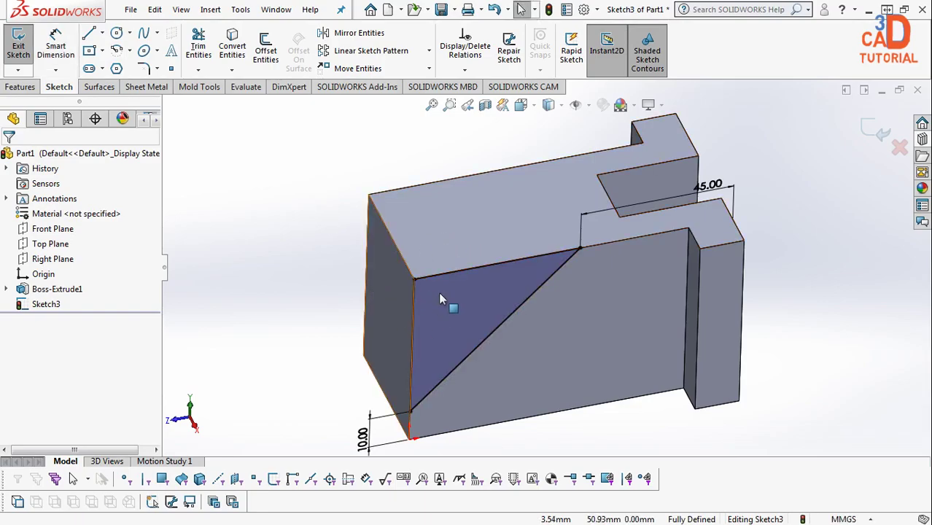
left_click(20, 86)
left_click(208, 49)
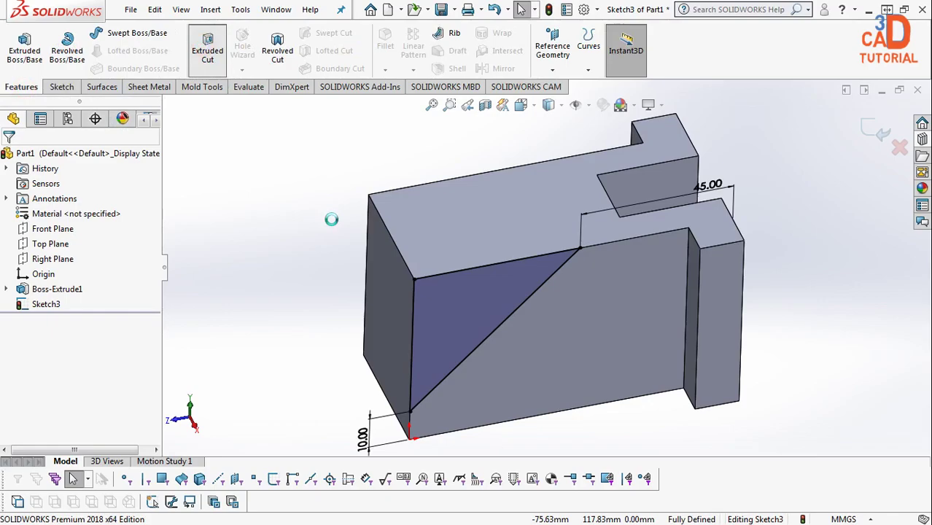
left_click(91, 240)
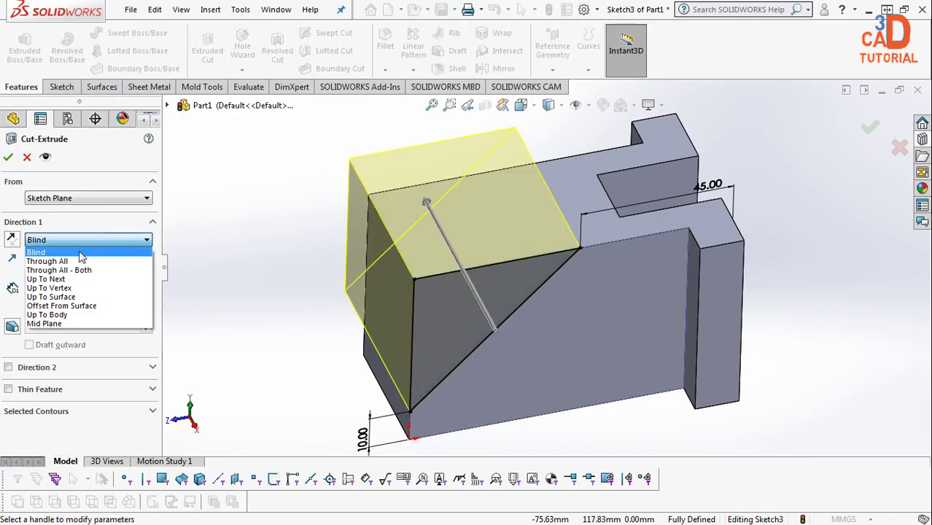
left_click(75, 281)
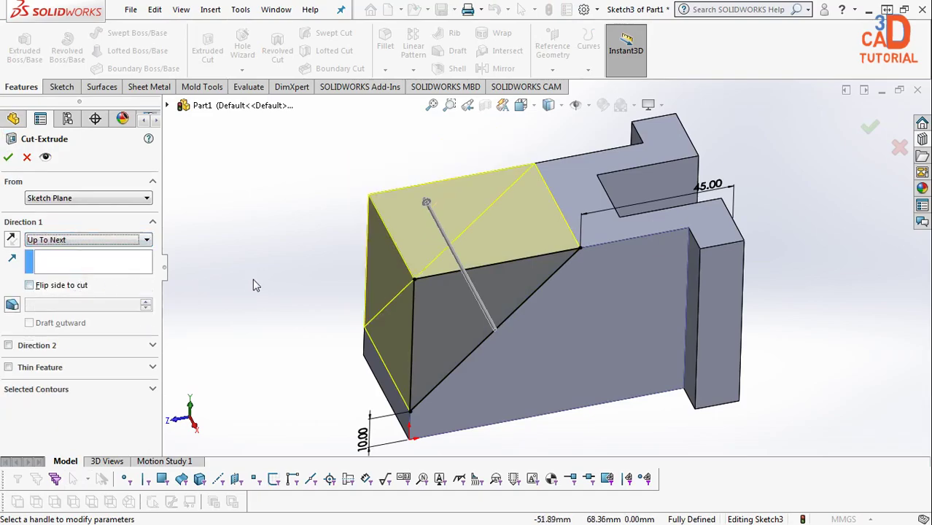
left_click(9, 158)
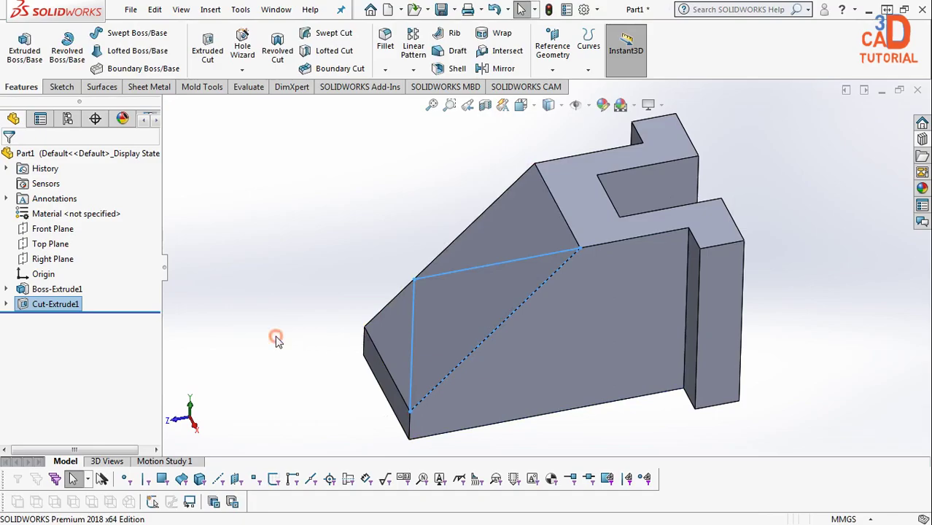
mouse_move(276, 337)
middle_mouse_down()
mouse_move(405, 381)
mouse_move(440, 307)
mouse_move(462, 327)
middle_mouse_up()
Open Sketch4 on the lower front face and orient the view Normal To
scroll(461, 357, "down", 5)
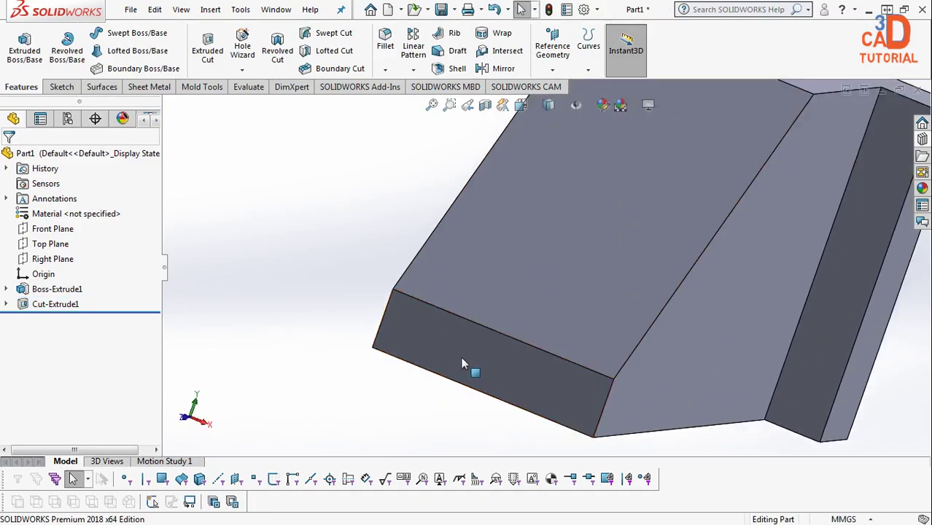
right_click(462, 356)
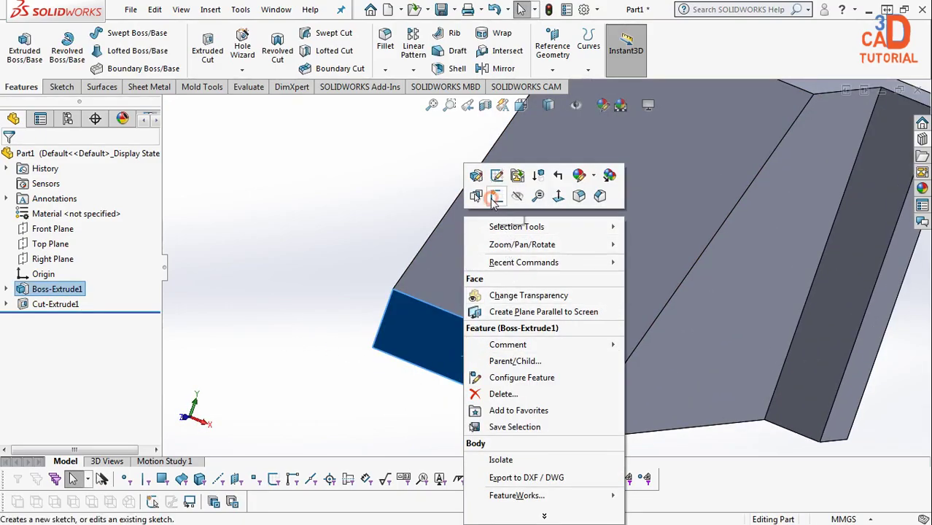
left_click(493, 199)
key("space")
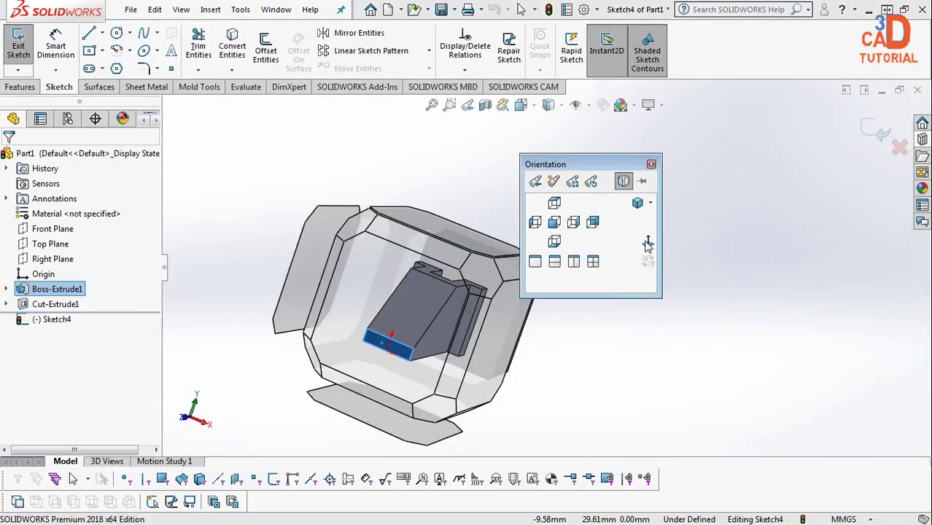
left_click(648, 244)
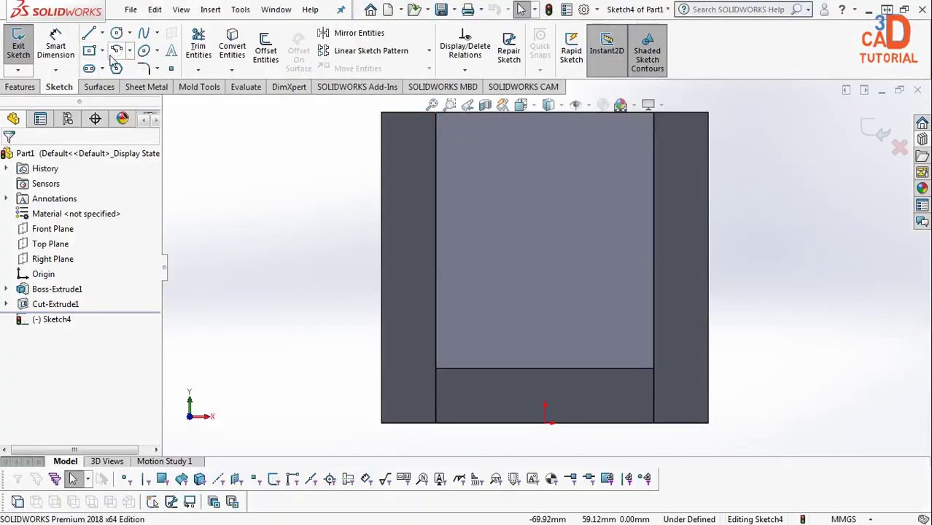
Draw a corner rectangle rising from the part's bottom edge
left_click(102, 50)
left_click(102, 70)
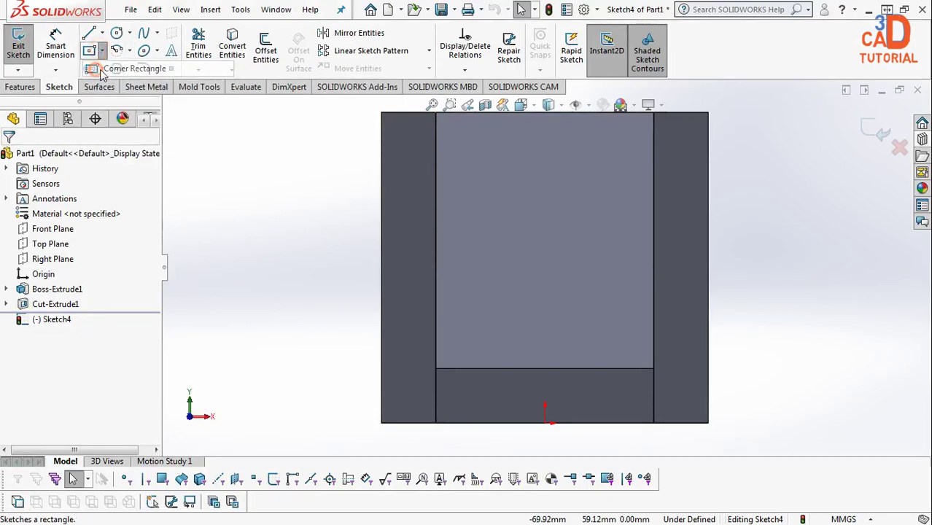
left_click(485, 421)
left_click(584, 270)
key("Escape")
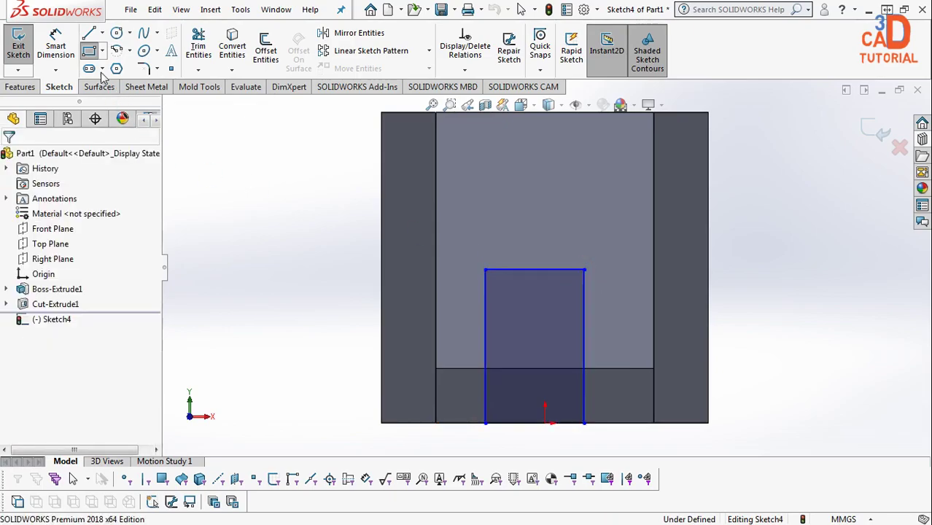
Dimension the rectangle 35 mm tall and 20 mm wide
left_click(50, 42)
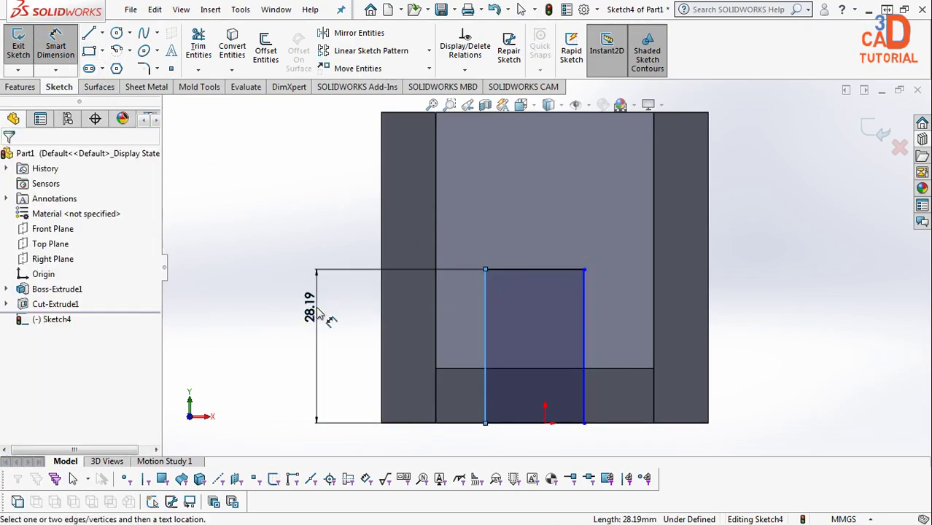
left_click(317, 314)
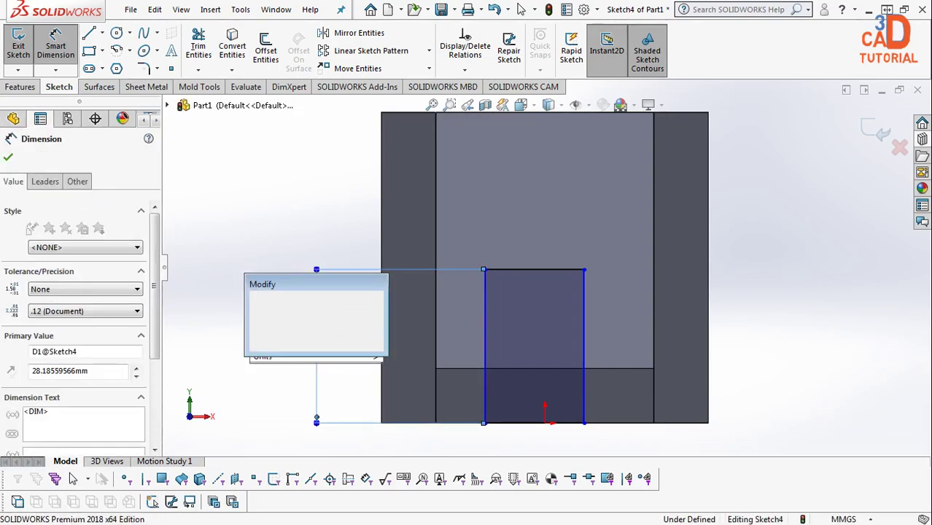
type("35")
key("Return")
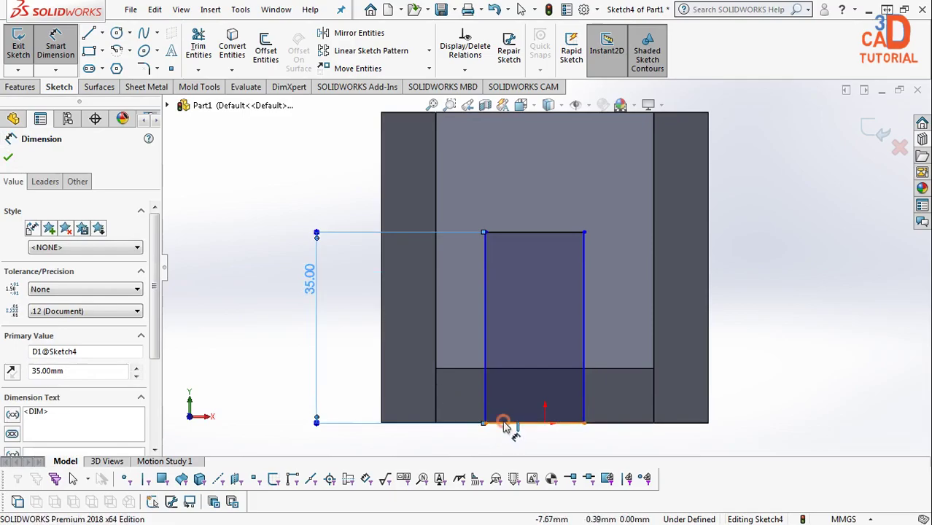
left_click(501, 442)
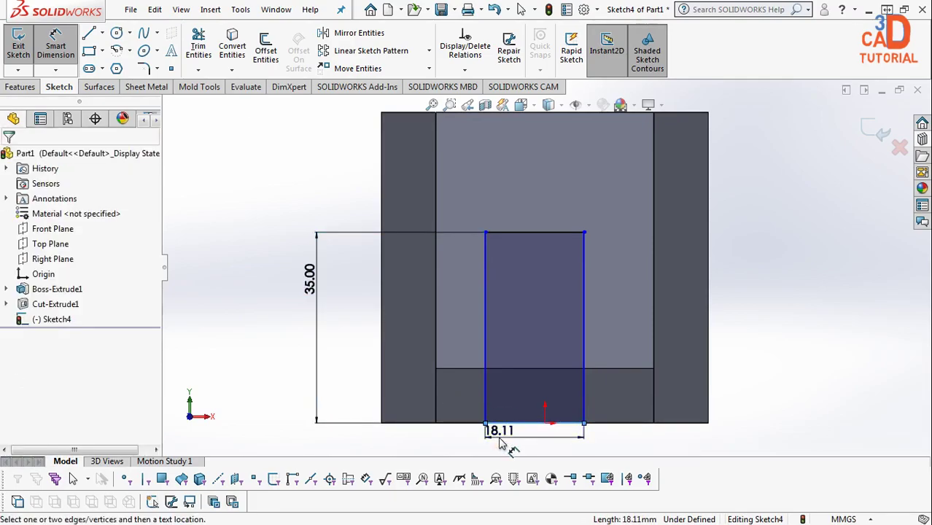
left_click(501, 442)
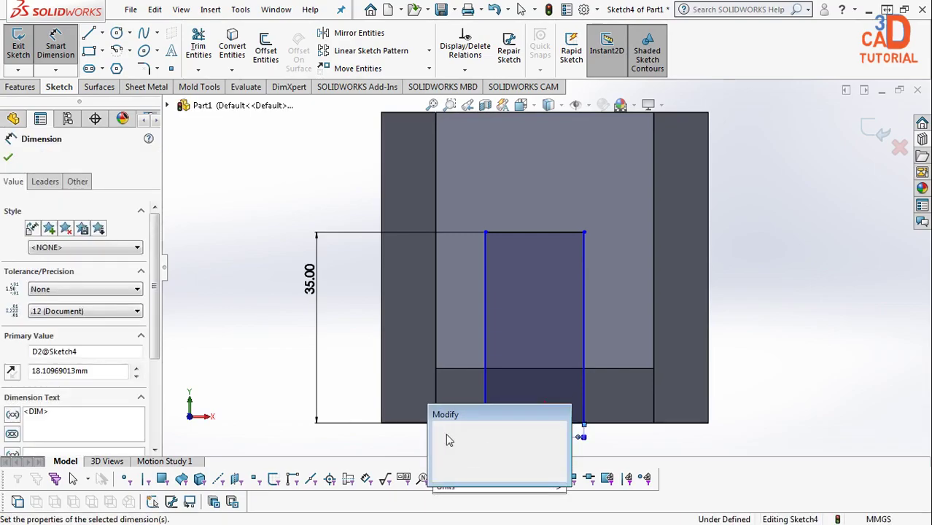
type("20")
key("Return")
scroll(510, 343, "up", 2)
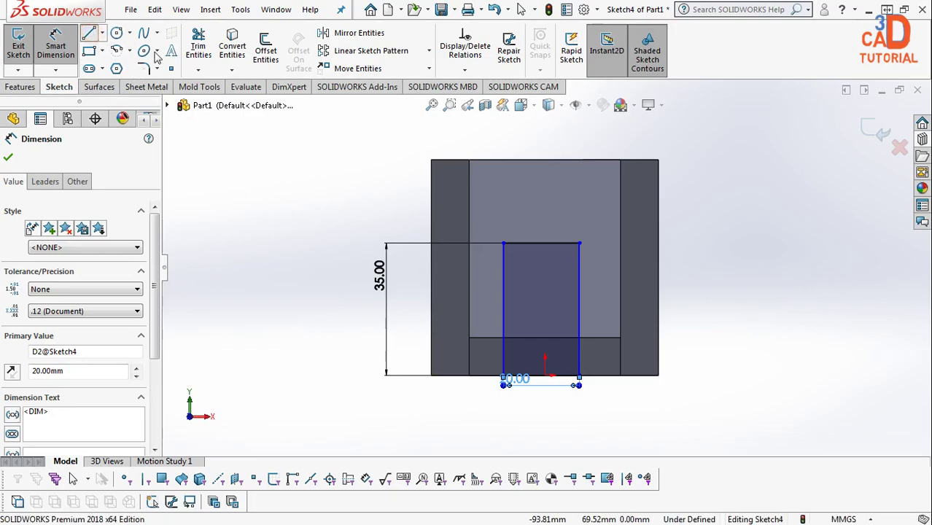
key("Escape")
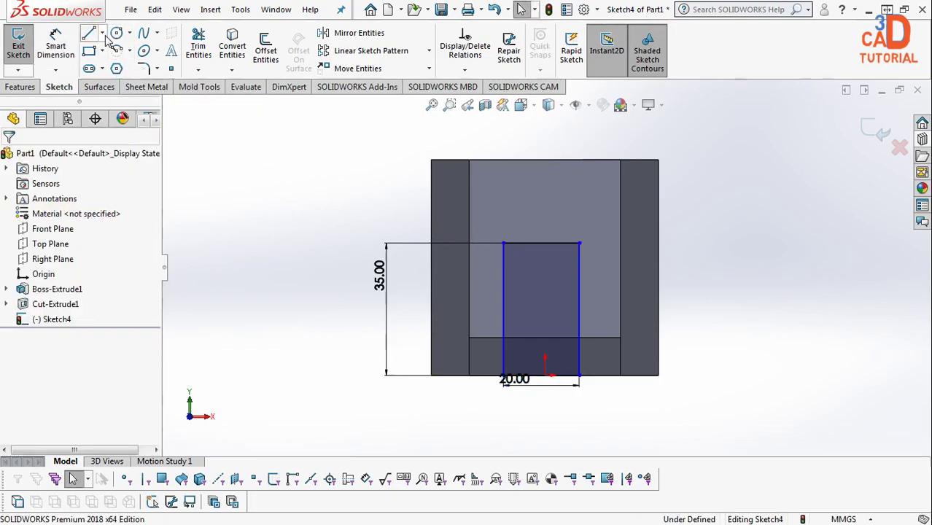
left_click(103, 33)
Dimension the rectangle's right side 10 mm from the part's right edge, fully defining Sketch4
key("Return")
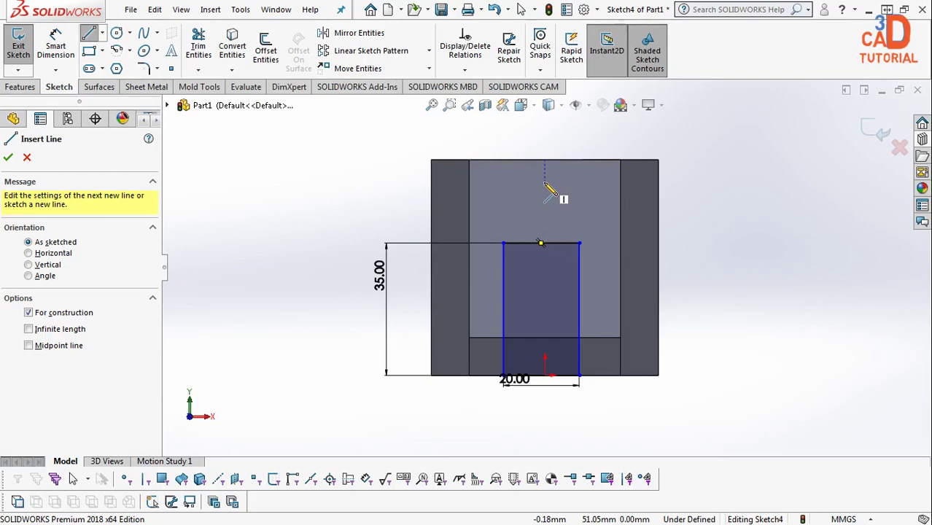
key("Escape")
left_click(102, 33)
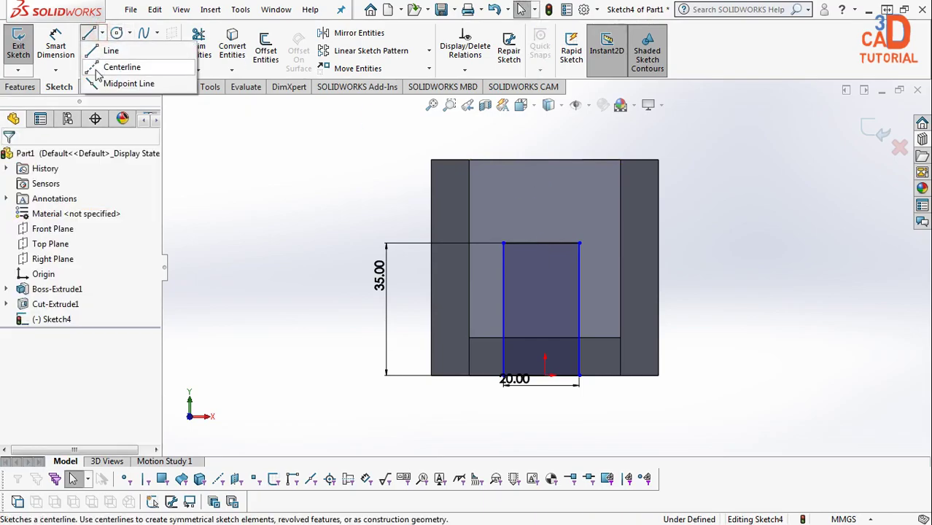
left_click(55, 45)
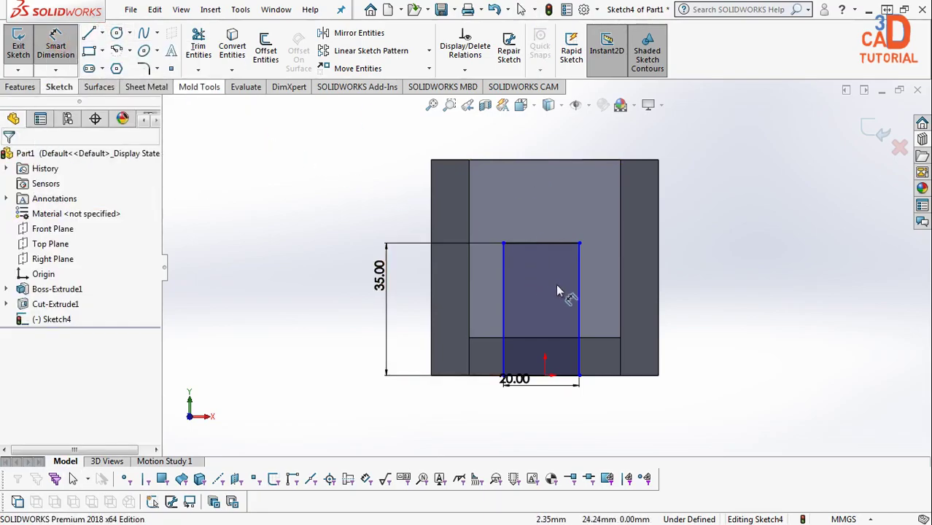
left_click(621, 361)
left_click(620, 357)
left_click(603, 413)
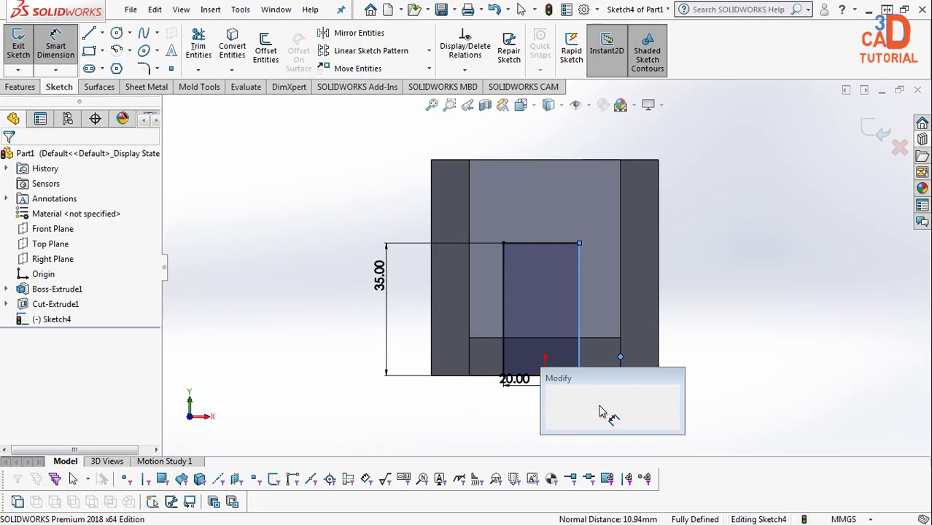
type("10")
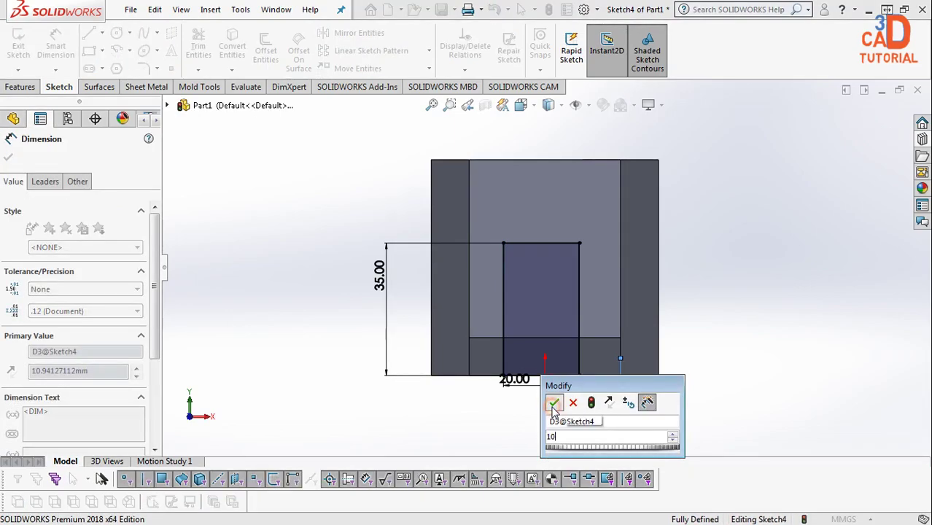
left_click(553, 403)
middle_click_drag(577, 393, 539, 420)
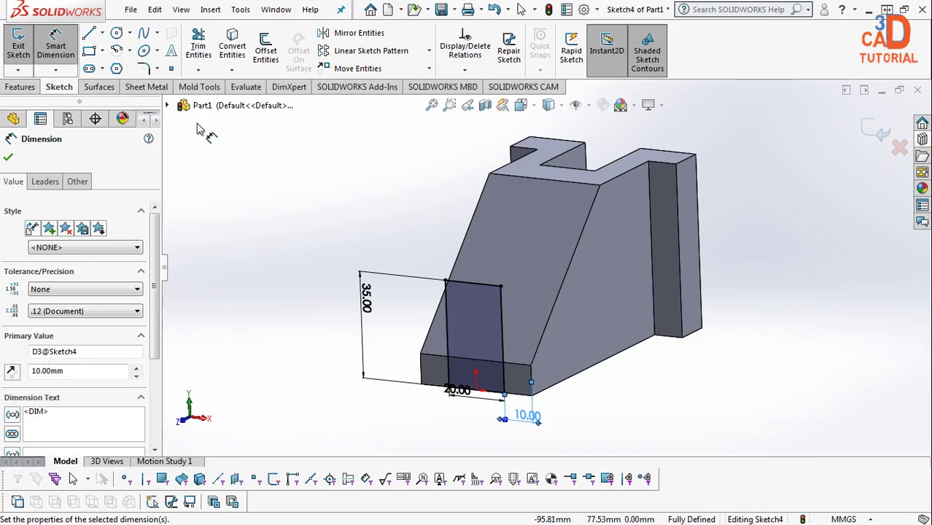
Start an Extruded Boss/Base on the rectangle with a 15 mm Blind depth
left_click(22, 86)
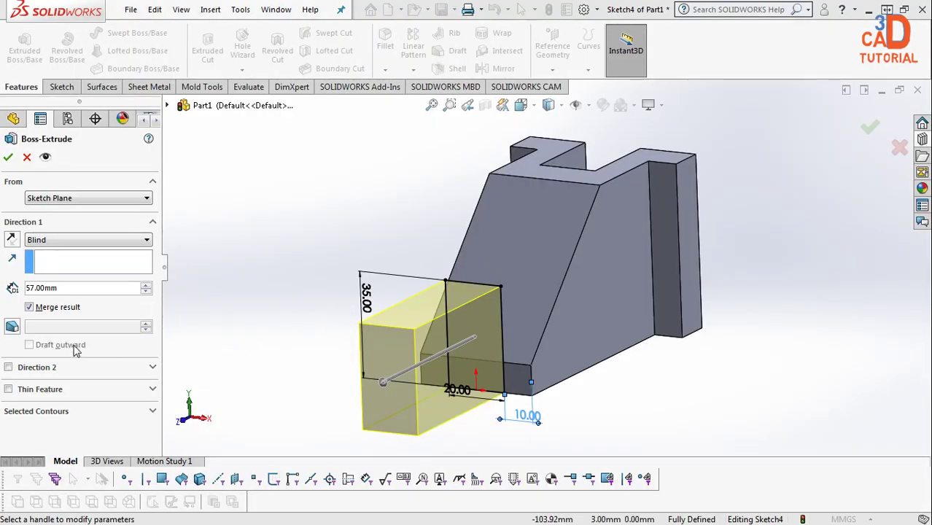
double_click(67, 289)
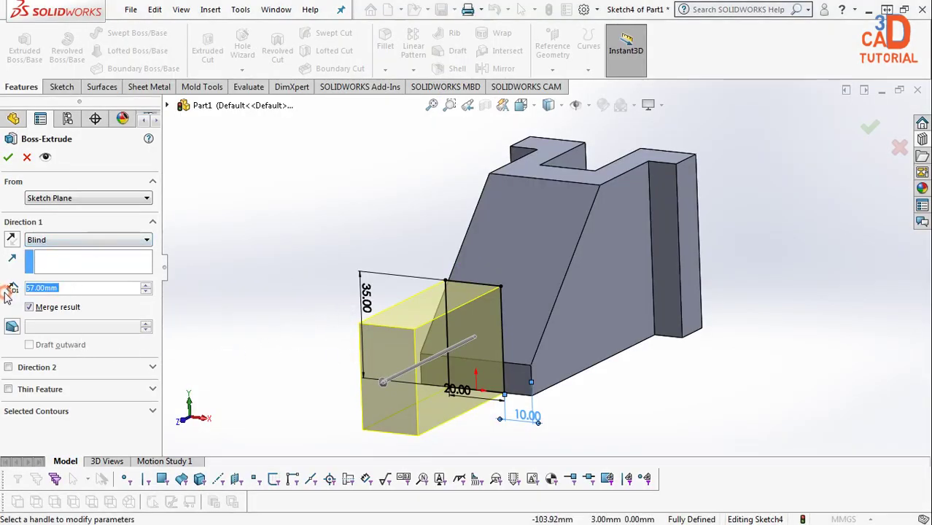
type("15")
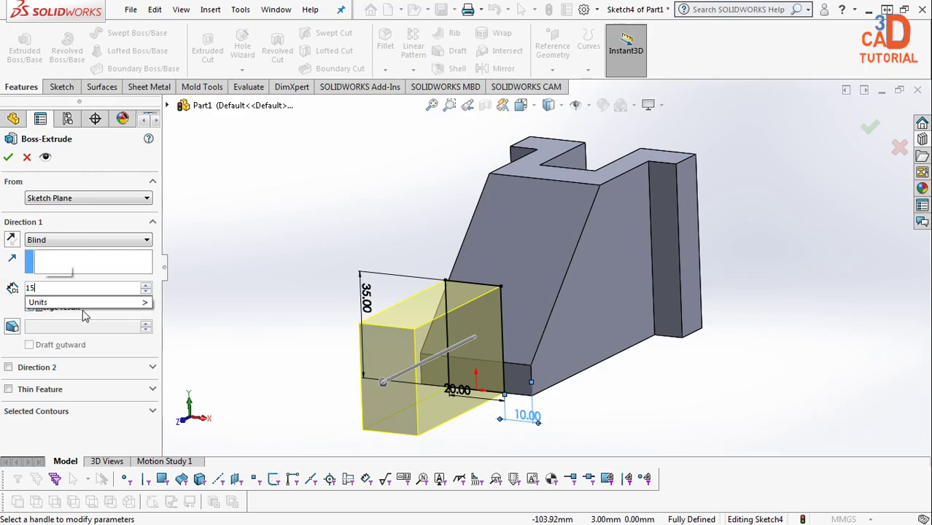
key("Return")
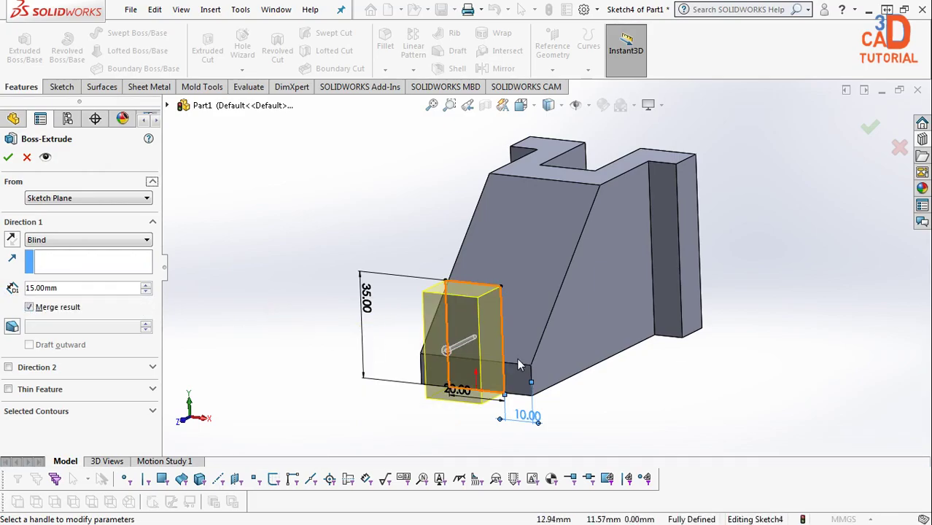
mouse_move(518, 358)
middle_mouse_down()
mouse_move(122, 369)
mouse_move(229, 332)
middle_mouse_up()
Add Direction 2 ending Up To Surface at the sloped face and accept Boss-Extrude2
left_click(8, 368)
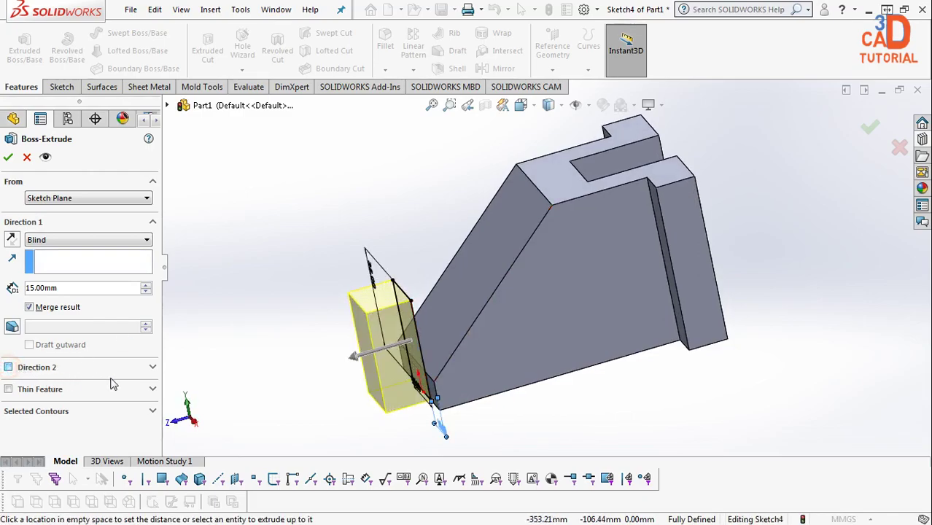
left_click(104, 386)
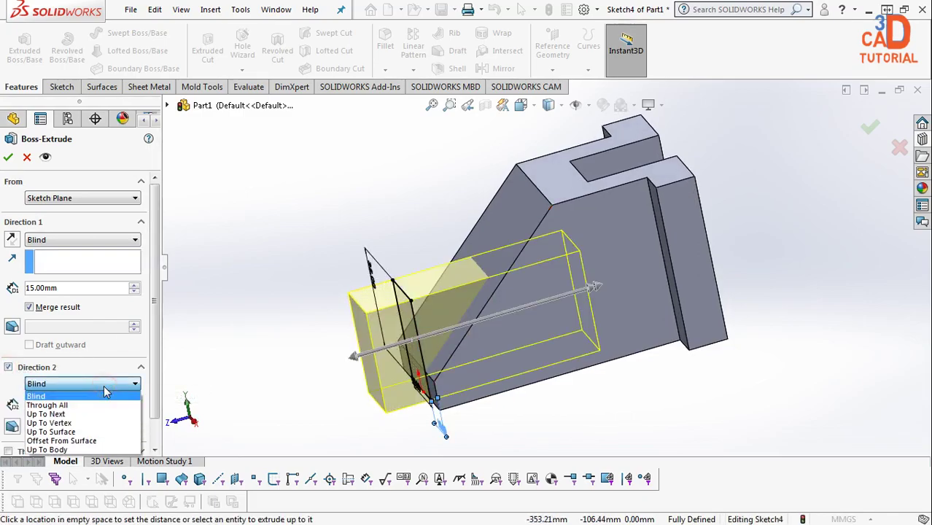
left_click(89, 414)
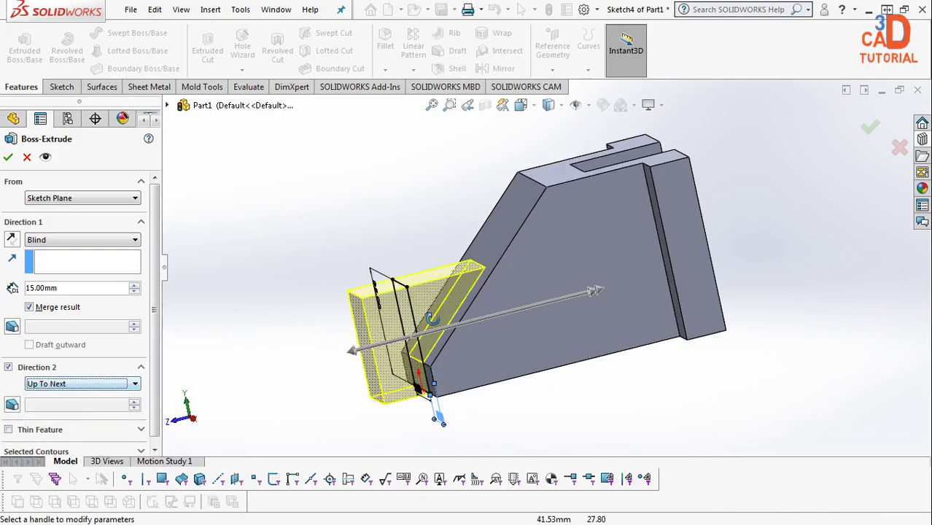
mouse_move(332, 367)
middle_mouse_down()
mouse_move(450, 335)
mouse_move(479, 277)
middle_mouse_up()
left_click(71, 383)
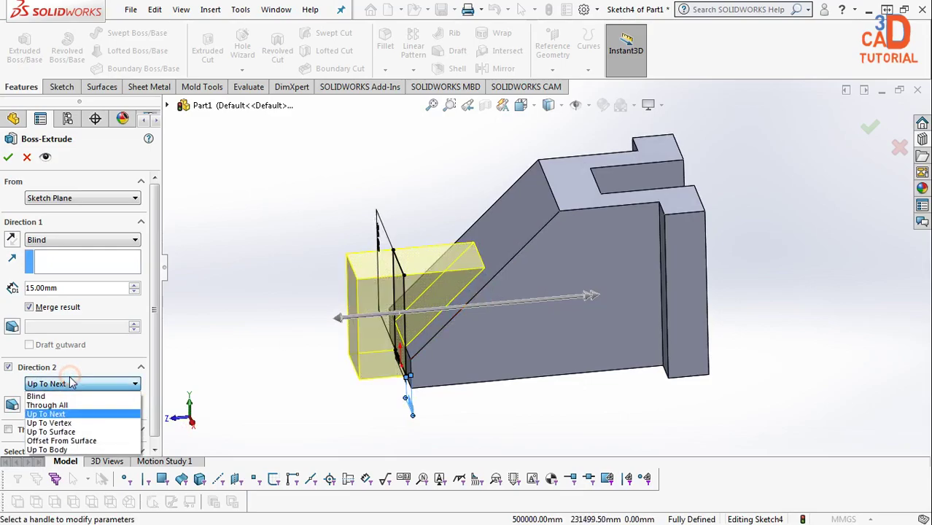
left_click(72, 431)
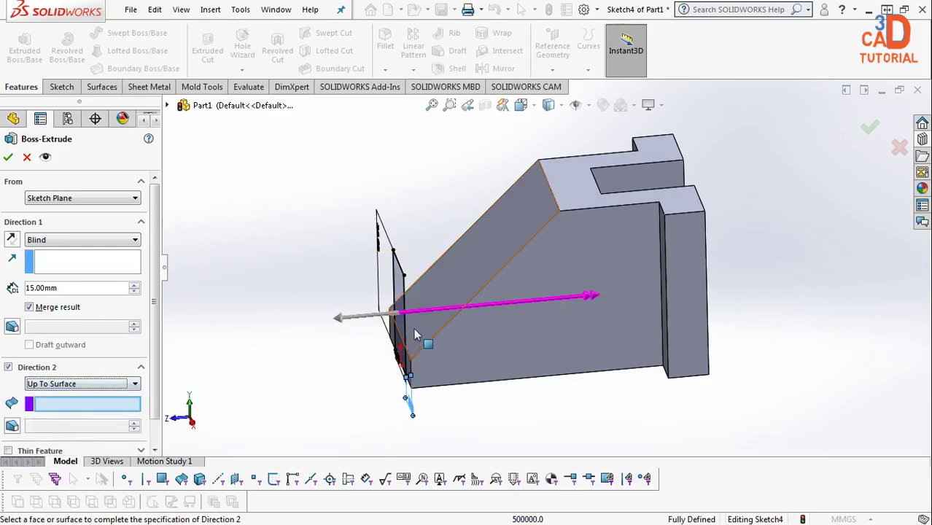
left_click(444, 283)
mouse_move(391, 384)
middle_mouse_down()
mouse_move(416, 395)
mouse_move(423, 376)
middle_mouse_up()
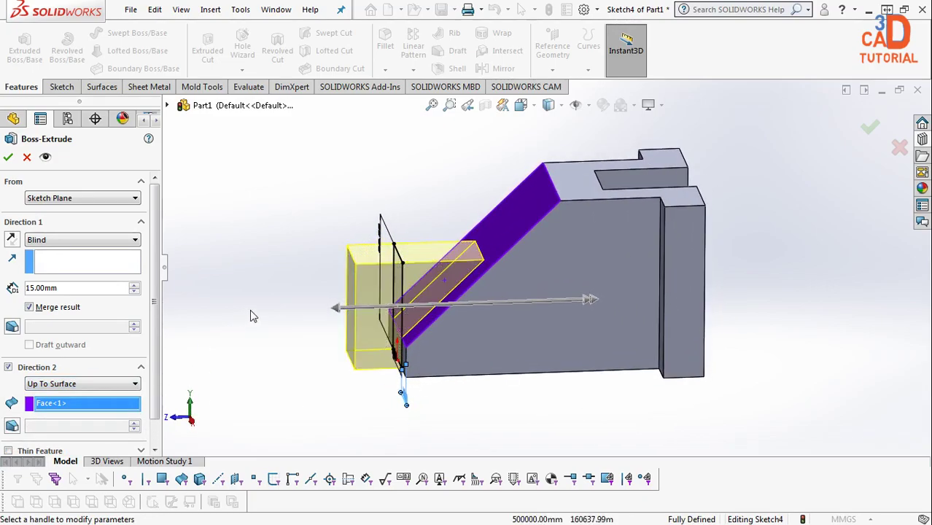
left_click(8, 157)
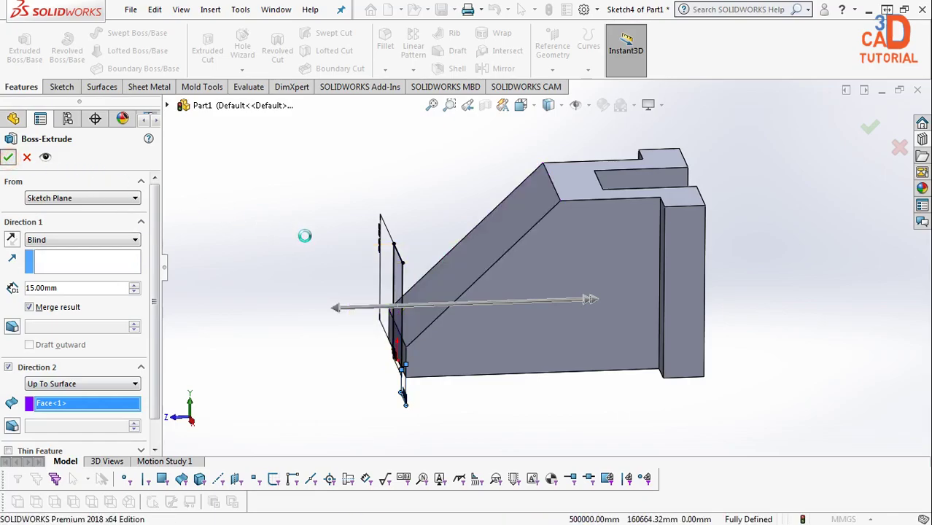
middle_click_drag(410, 302, 474, 337)
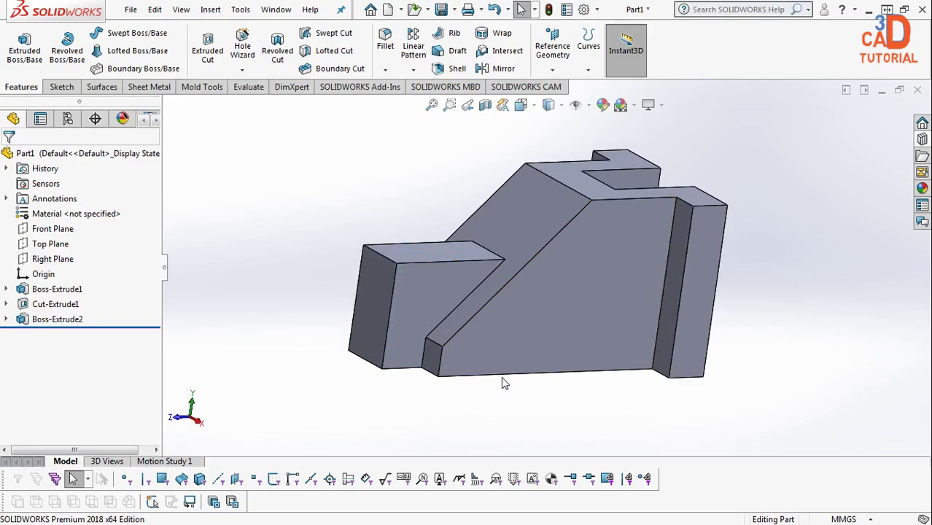
Show the finished part in Isometric view (Ctrl+7) and zoom to fit
key("ctrl+7")
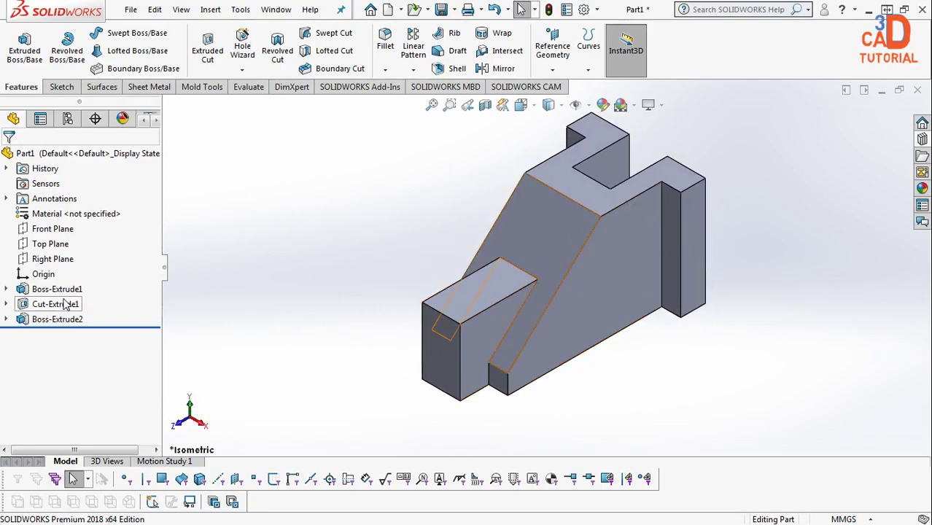
key("f")
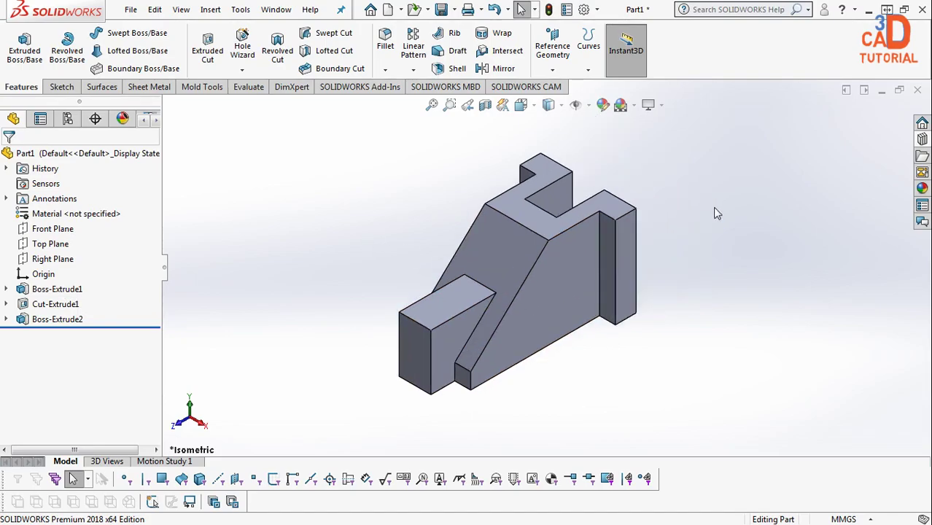